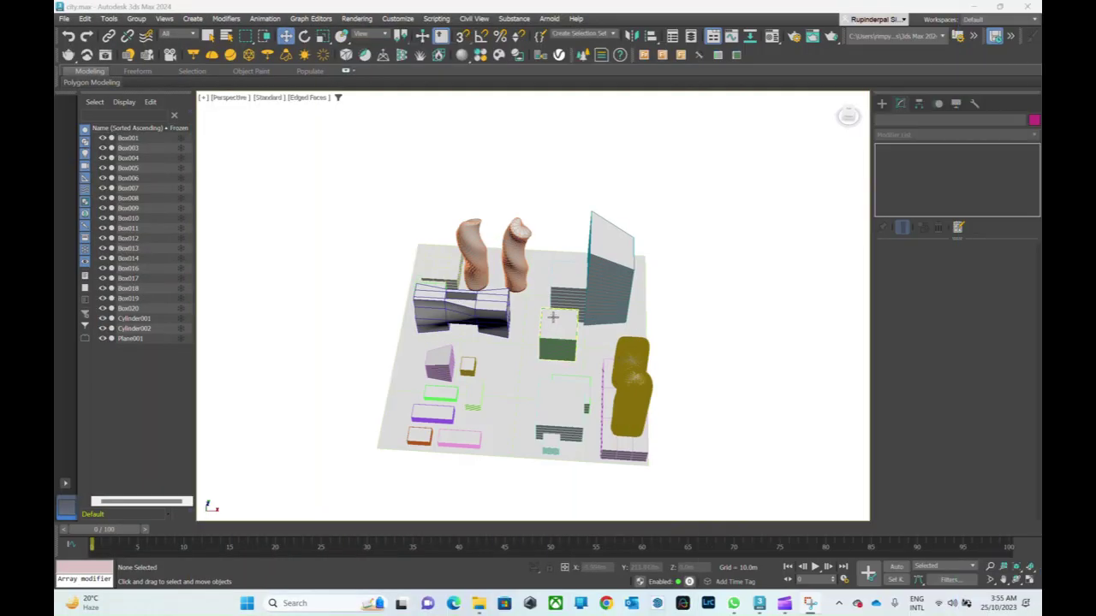
- Nudge the Perspective view of city.max to show the box buildings, twisted towers and ground plane
middle_click_drag(552, 319, 556, 314, "alt")
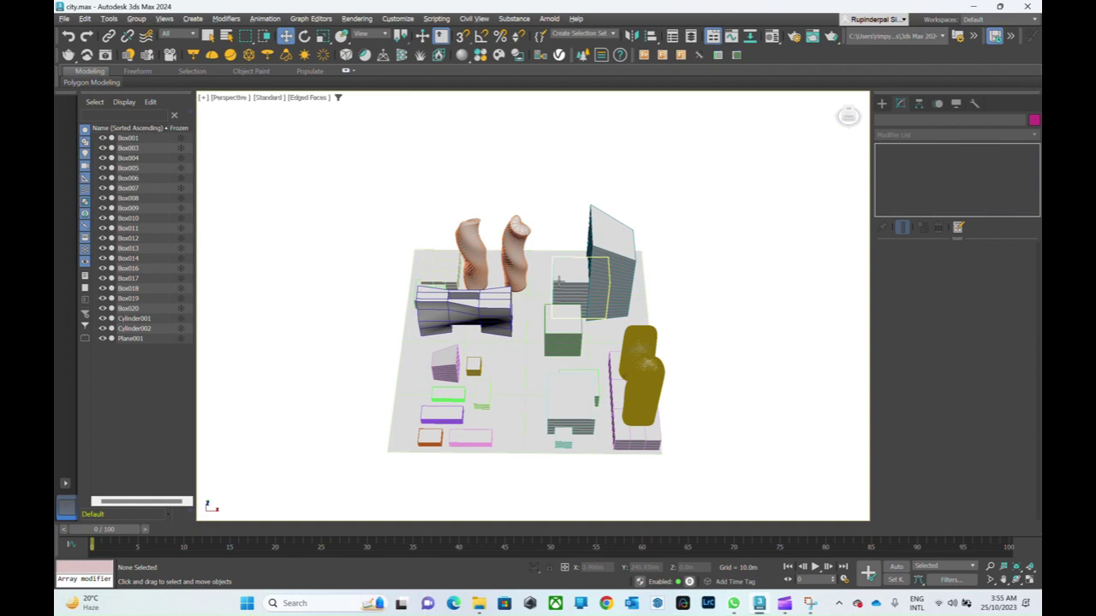
- Orbit the city model and bring up the Systems list with Bones, Ring Array, Biped, Sunlight and Daylight
middle_click_drag(558, 281, 570, 345, "alt")
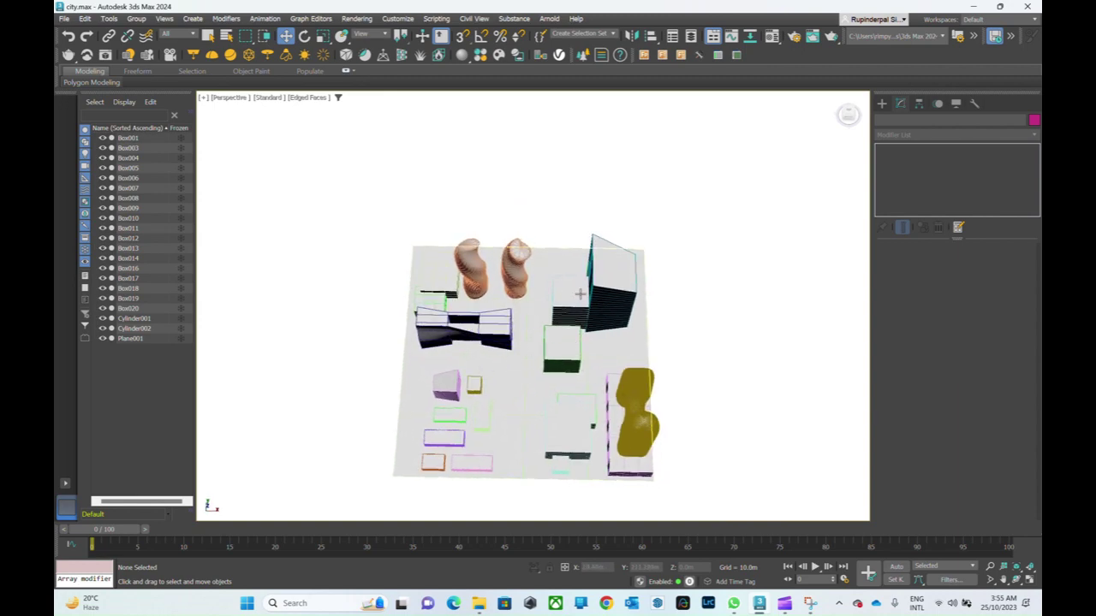
left_click(883, 103)
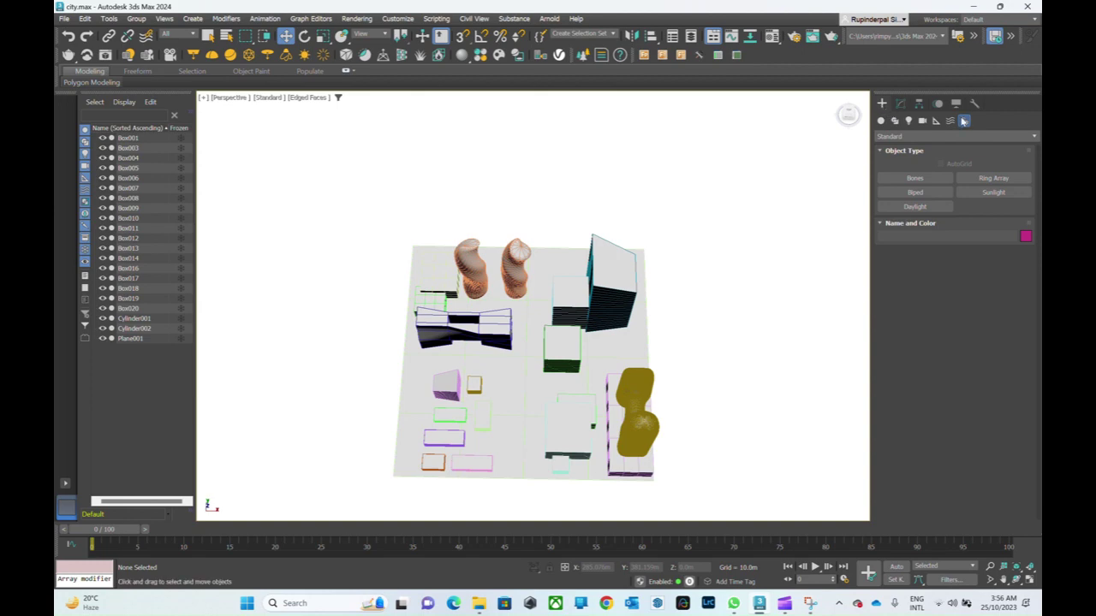
- Create Daylight001 with its compass rose at the block's centre and orbital scale 191.19m
left_click(916, 207)
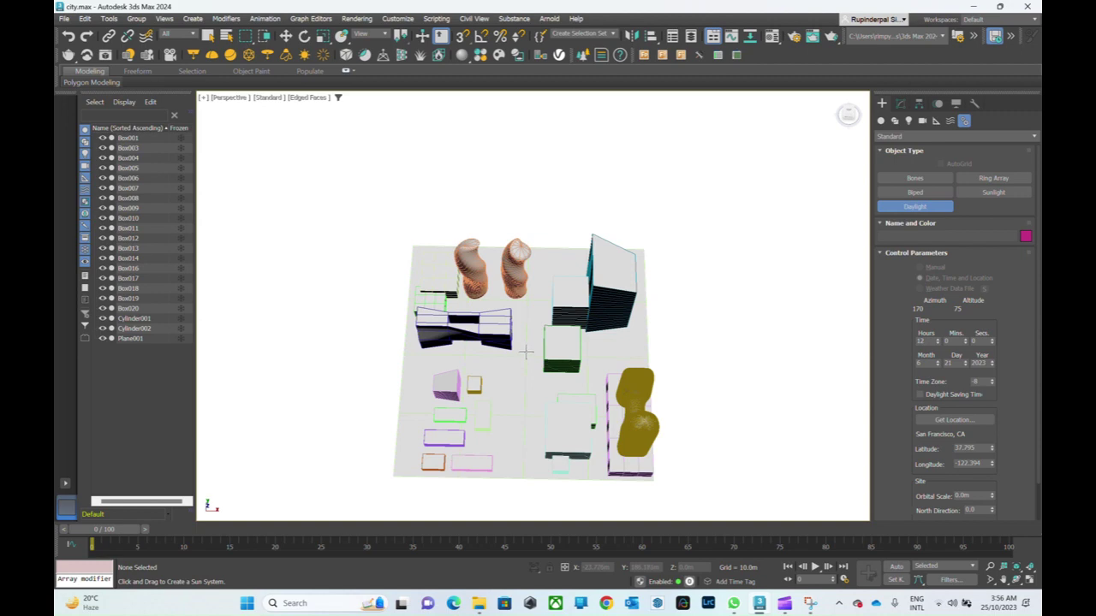
left_click_drag(525, 351, 526, 370)
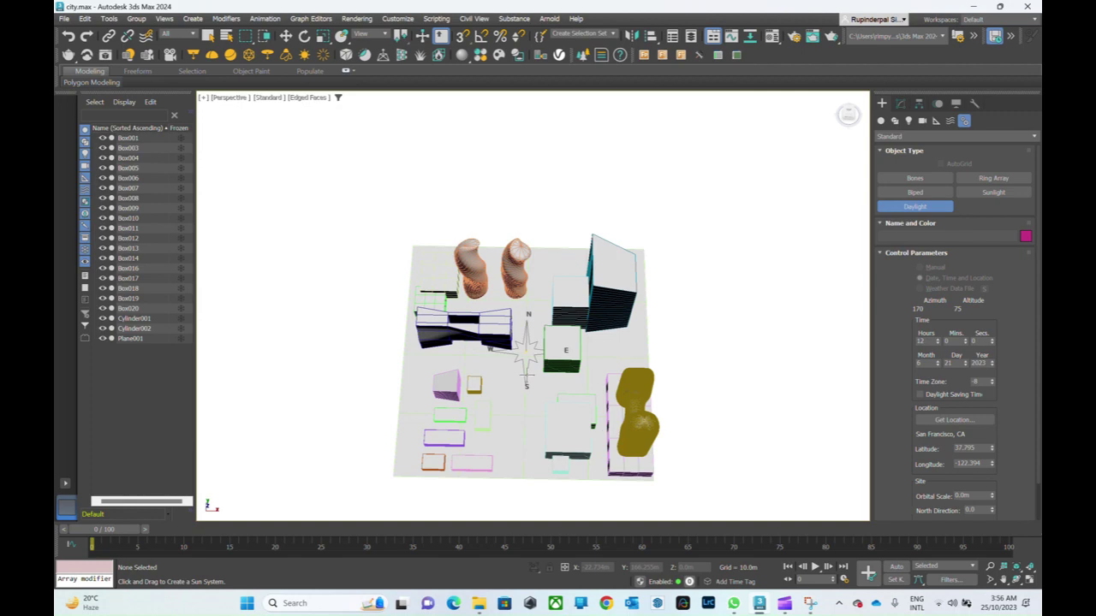
left_click_drag(526, 374, 526, 374)
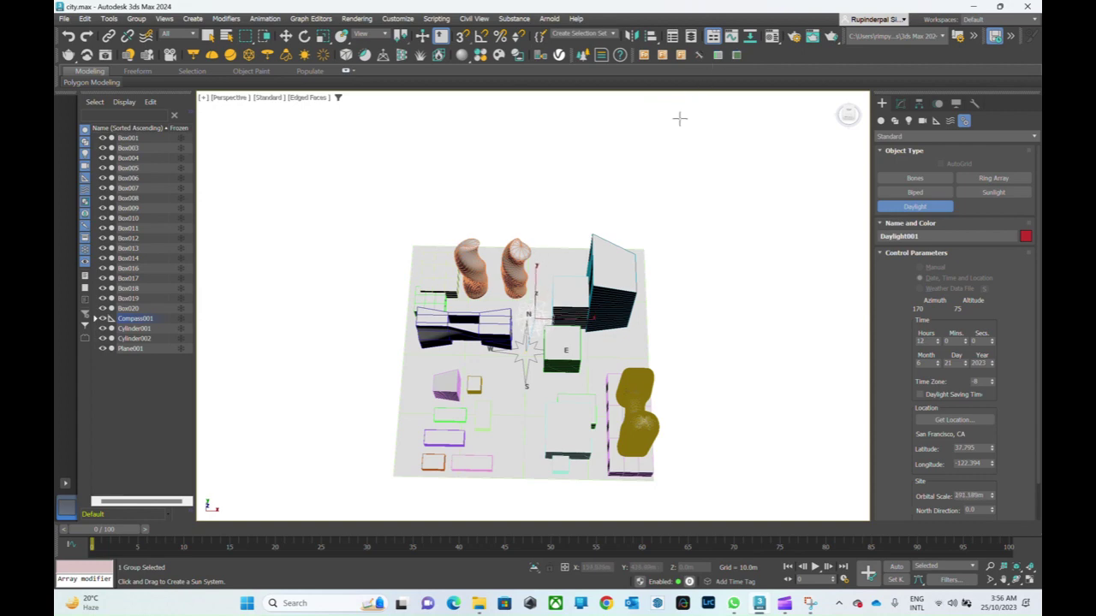
left_click(759, 119)
middle_click_drag(603, 259, 601, 249, "alt")
middle_click_drag(580, 286, 621, 299, "alt")
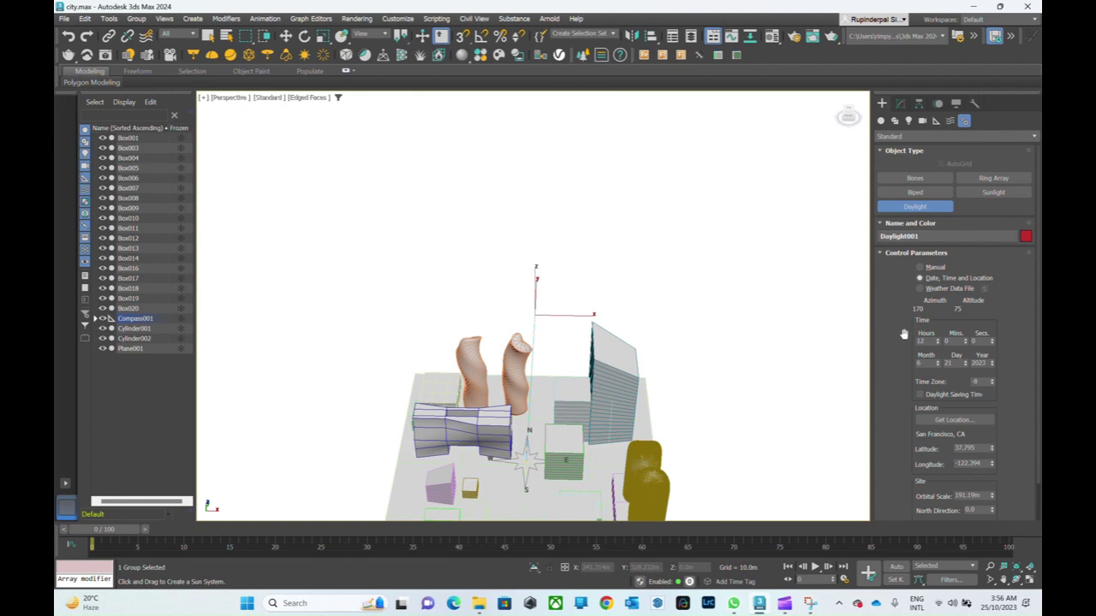
- Set Daylight001's location to Melbourne, Australia (latitude -37.817, longitude 144.967, time zone 10)
left_click(955, 420)
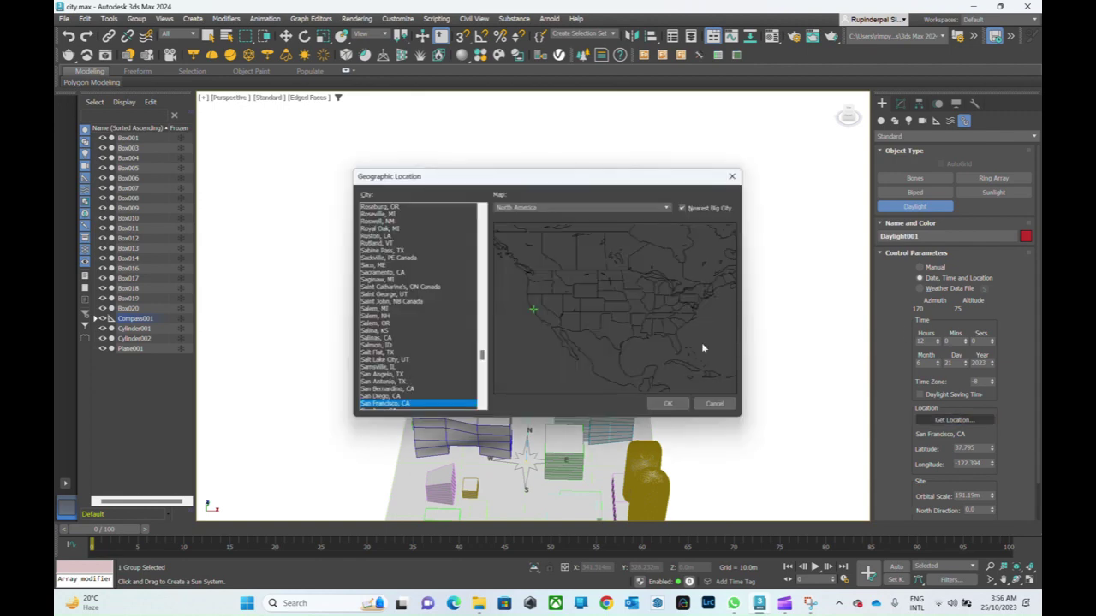
left_click(552, 208)
left_click(543, 247)
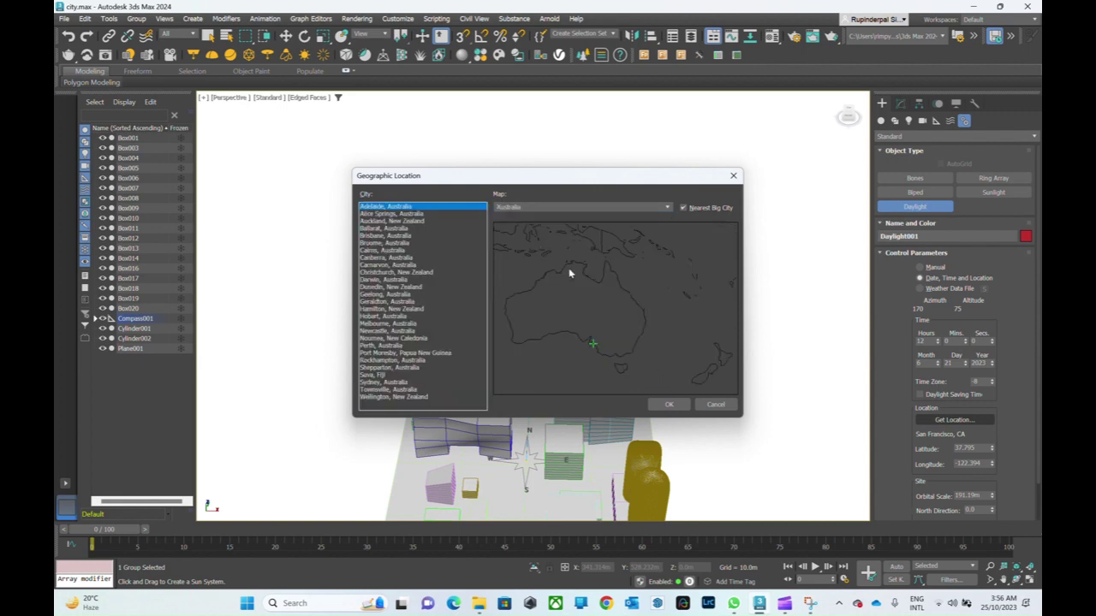
left_click(615, 354)
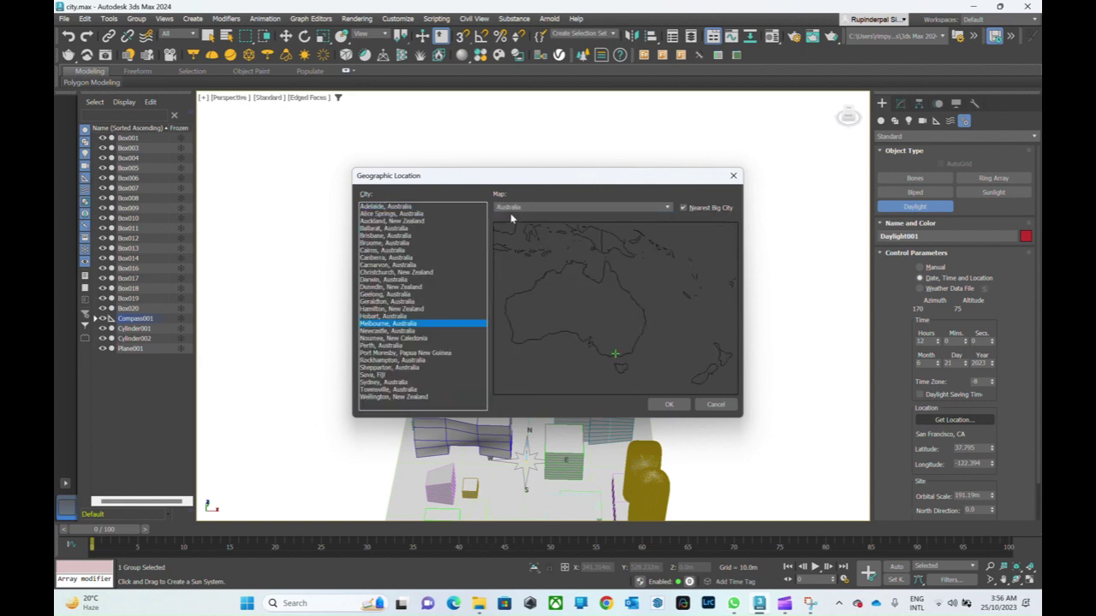
left_click(671, 405)
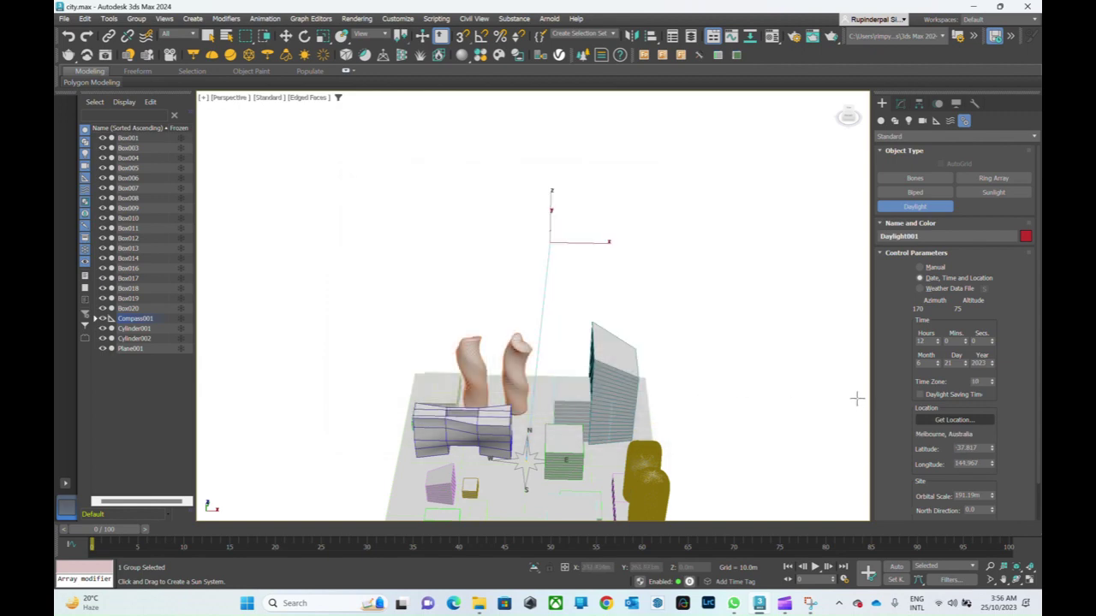
- Raise the sun's hour from 12 to 17, leaving the month at June
left_click(937, 339)
left_click(937, 340)
left_click(937, 339)
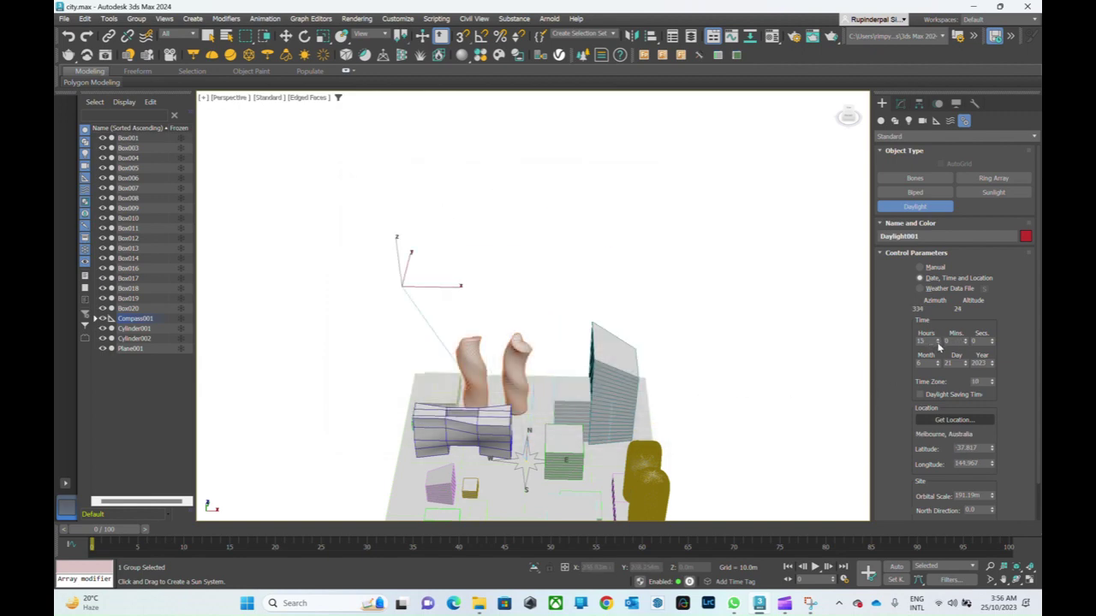
left_click(938, 342)
left_click(938, 343)
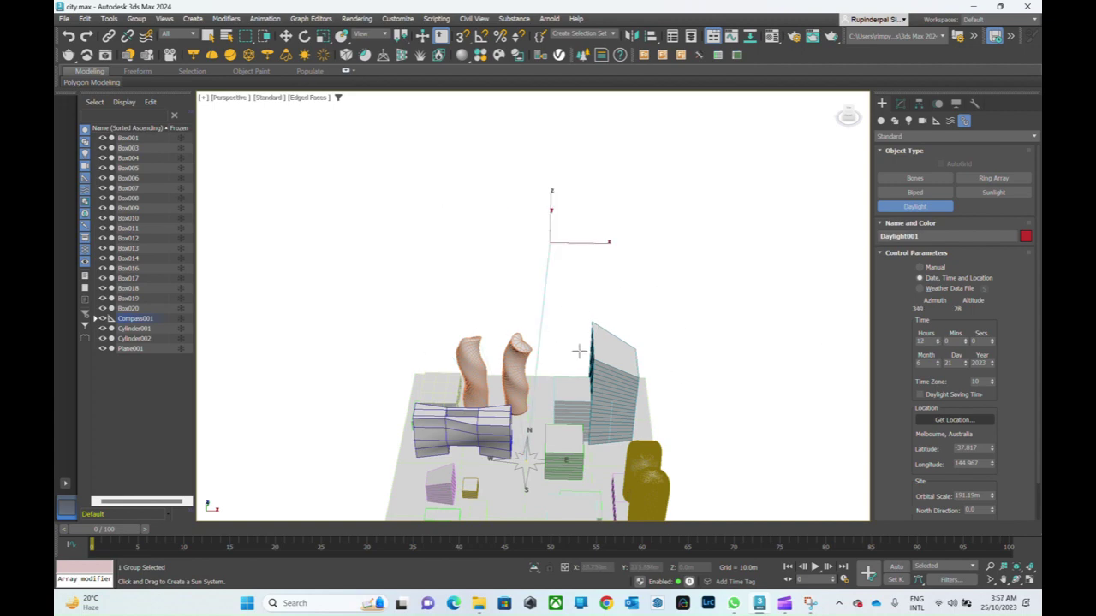
mouse_move(606, 313)
middle_mouse_down("alt")
mouse_move(573, 333)
mouse_move(612, 322)
middle_mouse_up("alt")
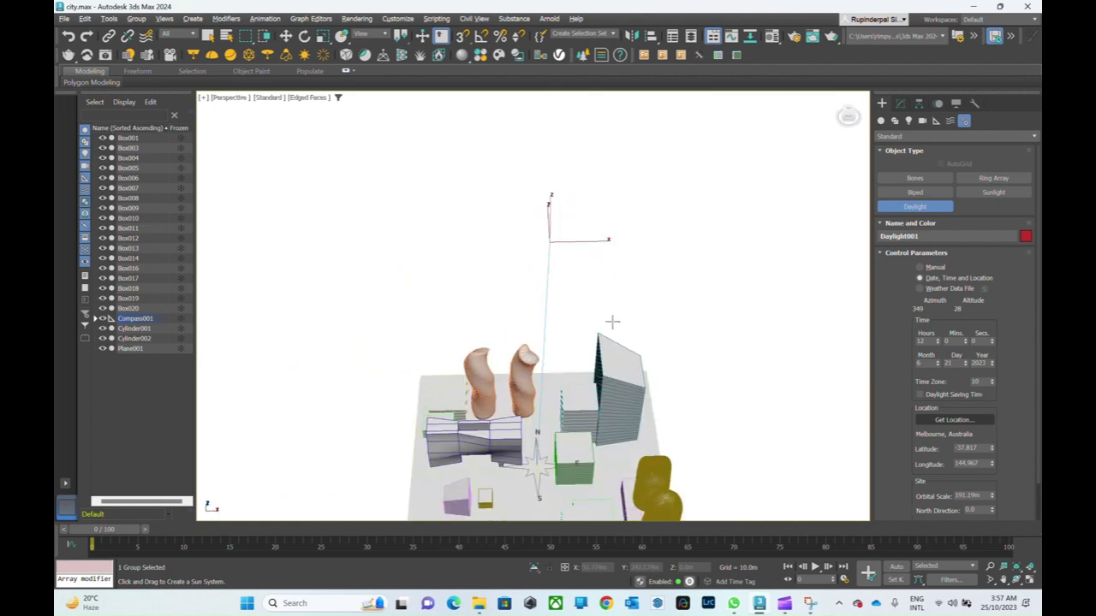
left_click(938, 360)
left_click(938, 365)
middle_click_drag(688, 268, 690, 267, "alt")
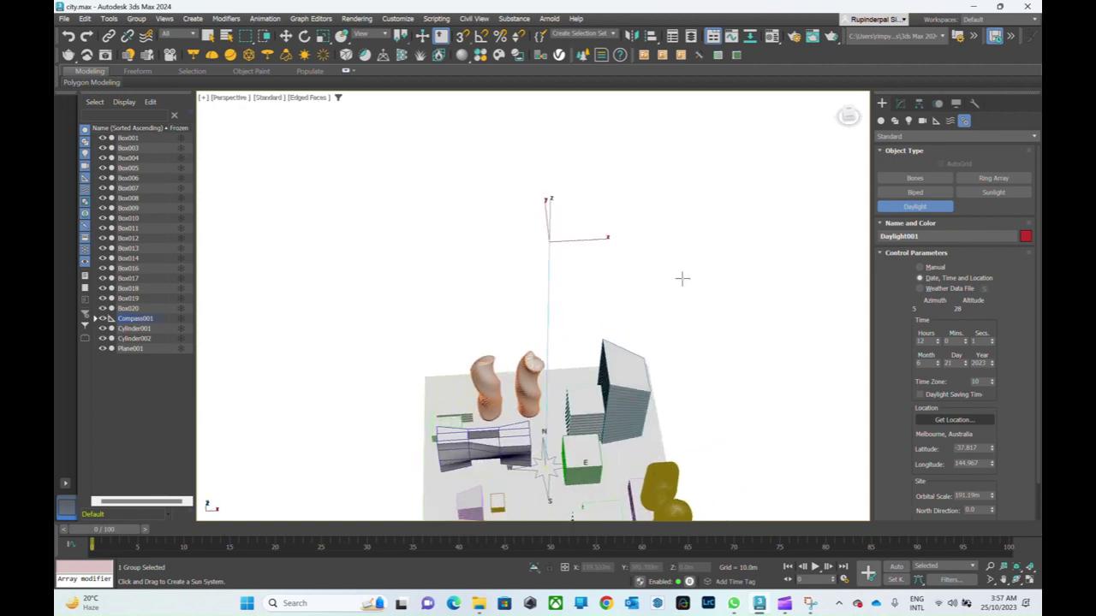
left_click(684, 275)
- Undo the extra sun system, exit daylight creation and select Daylight001 with the Move tool
key("ctrl+z")
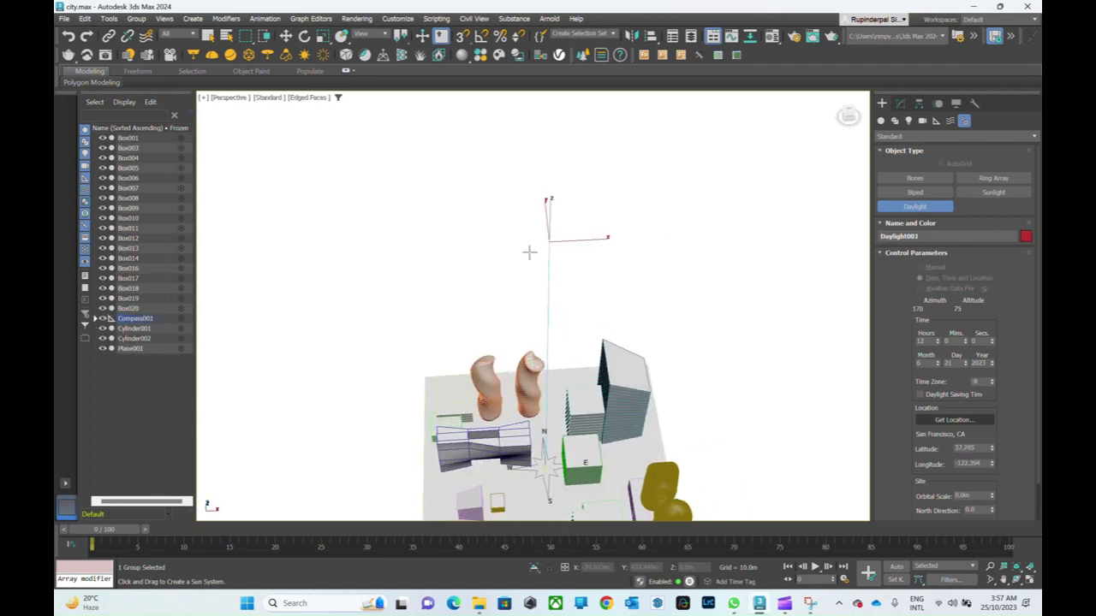
key("shift+z")
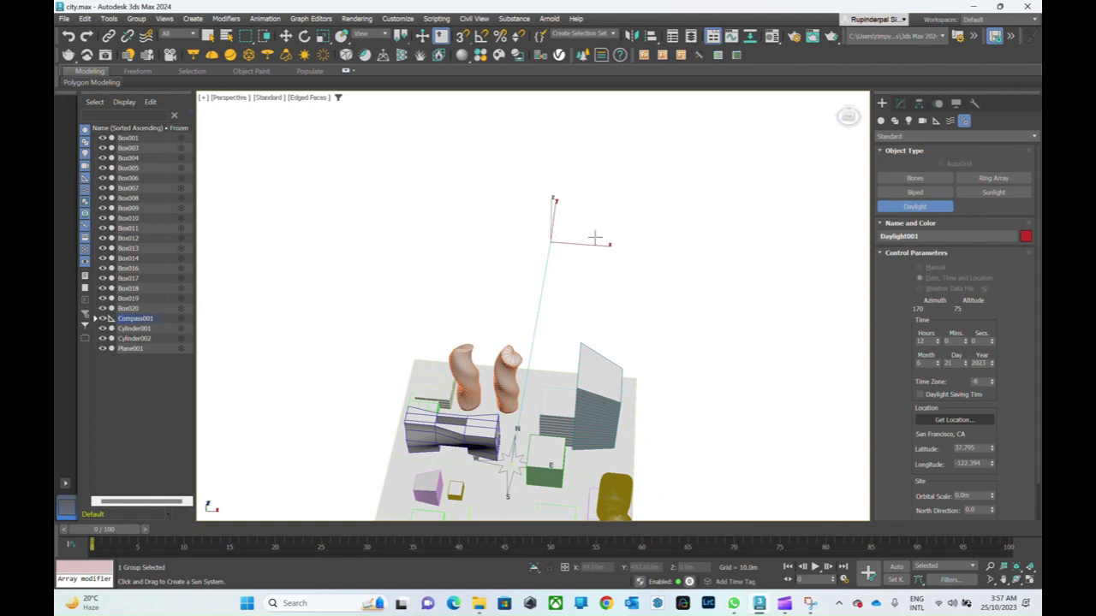
key("w")
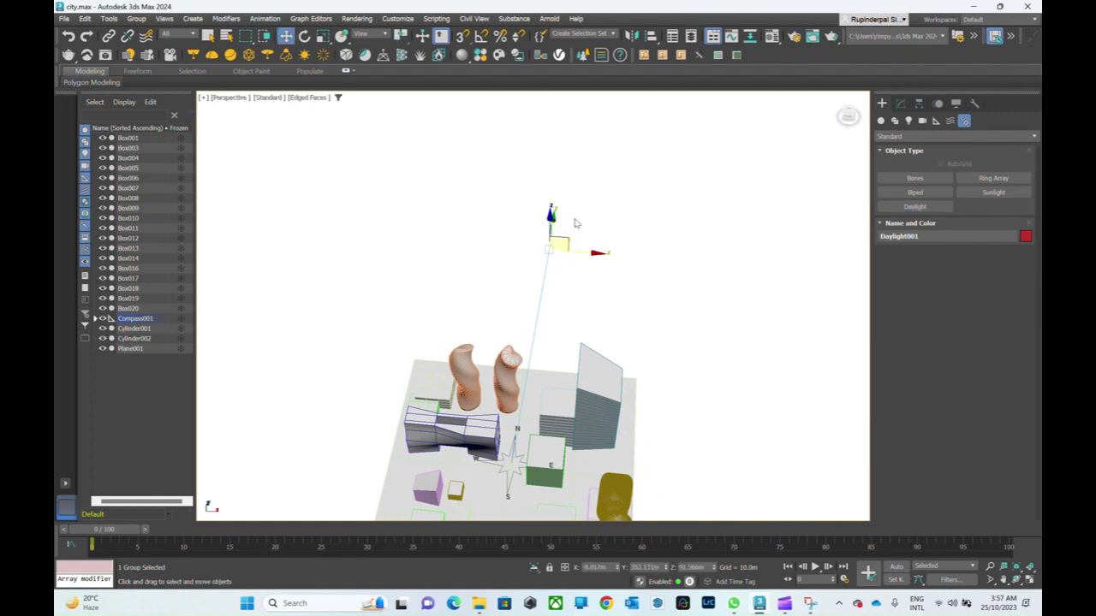
left_click_drag(528, 269, 531, 273)
middle_click_drag(587, 287, 596, 273, "alt")
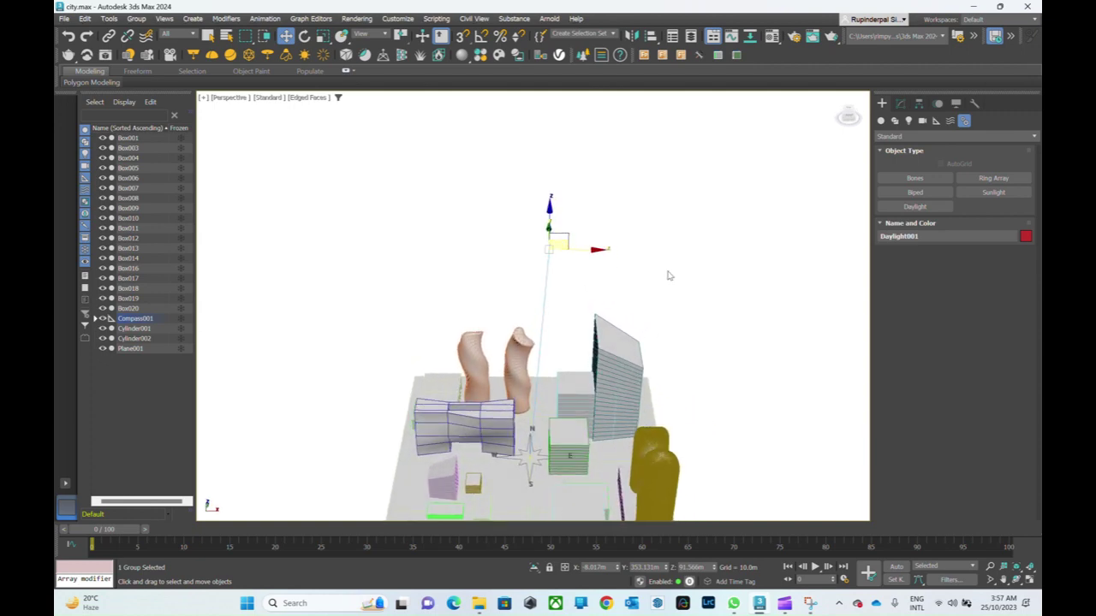
- Switch Daylight001's sunlight to VRaySun, accepting a VRaySky map that replaces the environment map
left_click(899, 104)
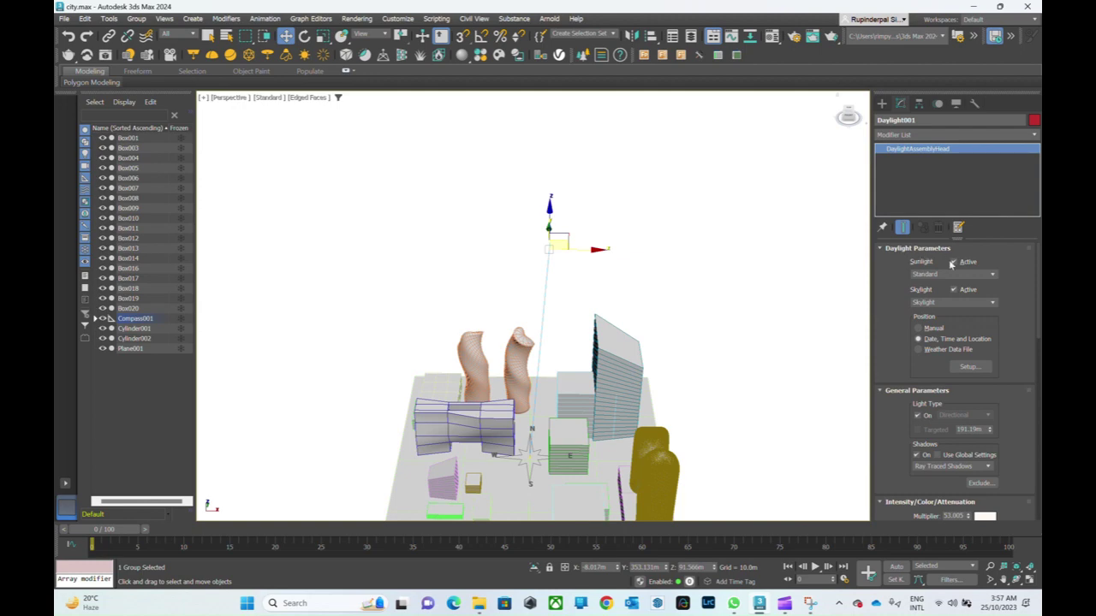
left_click(992, 275)
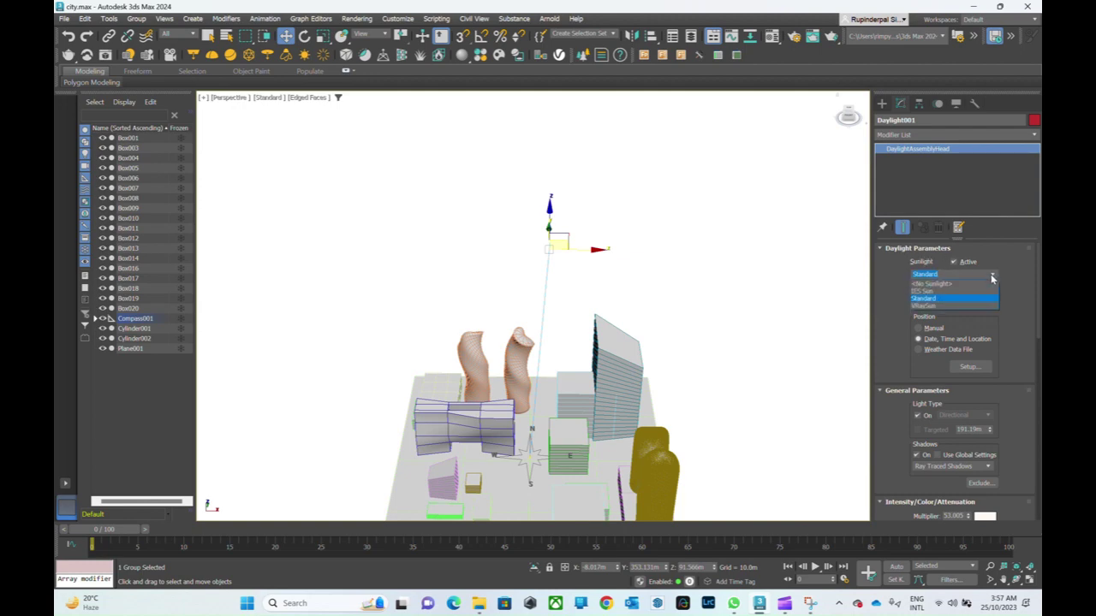
left_click(948, 306)
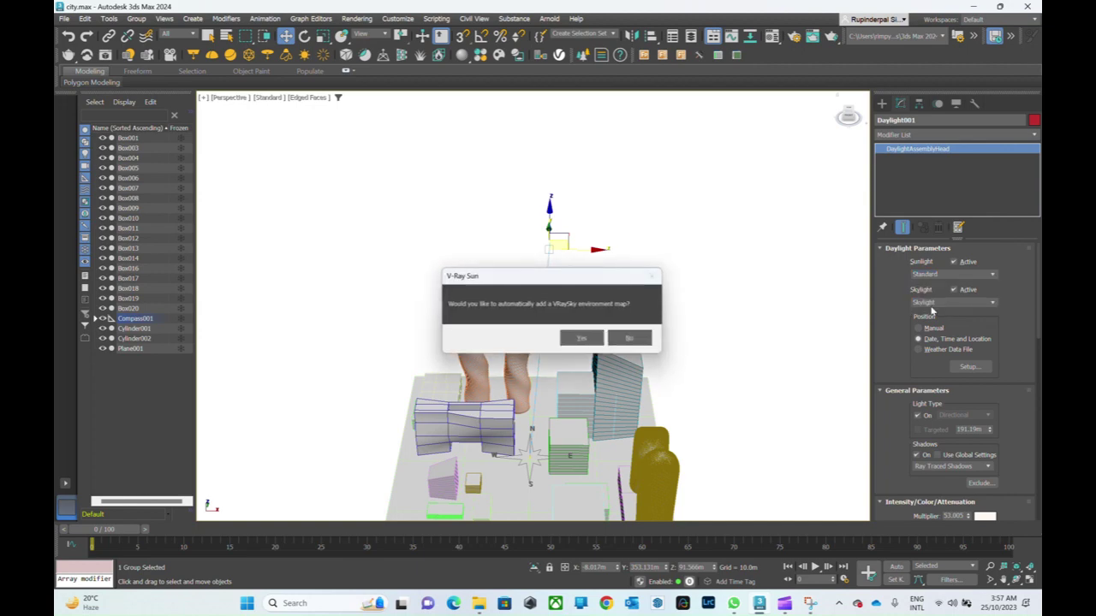
left_click_drag(541, 288, 402, 174)
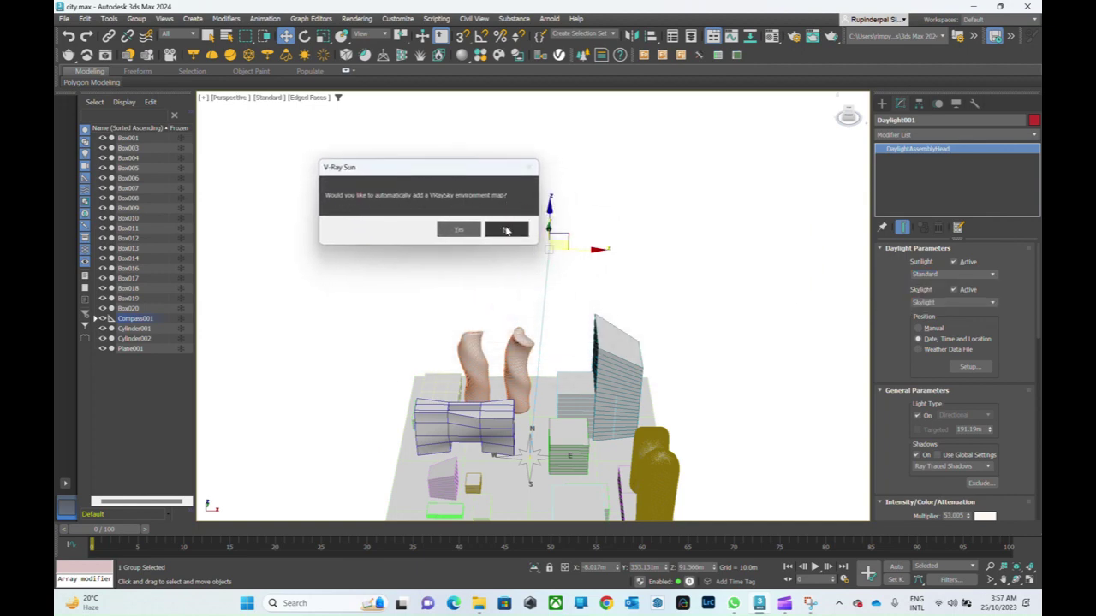
left_click(459, 229)
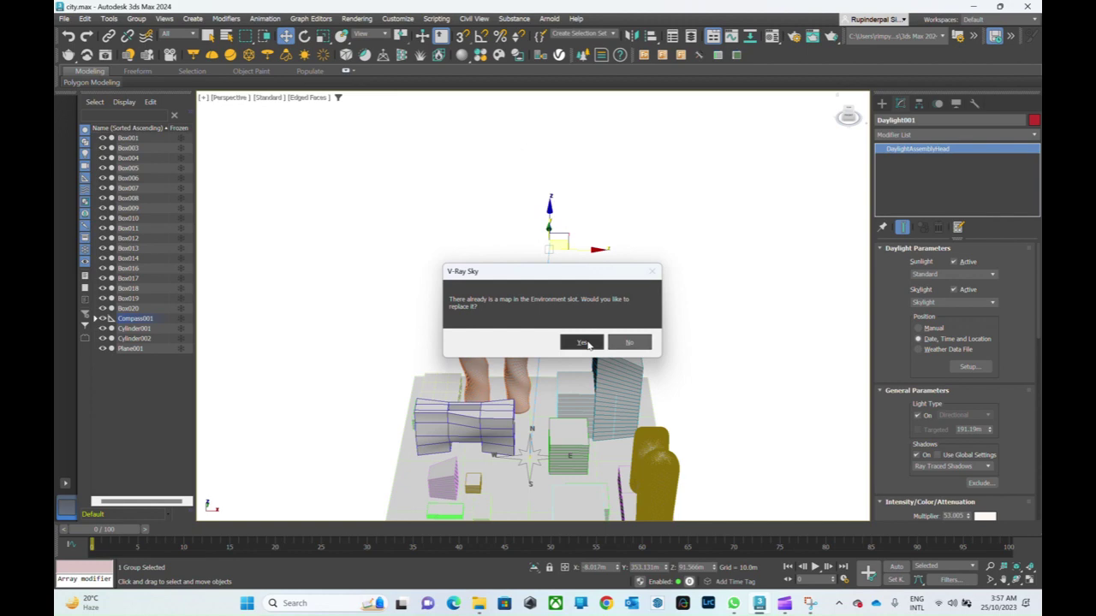
left_click(583, 342)
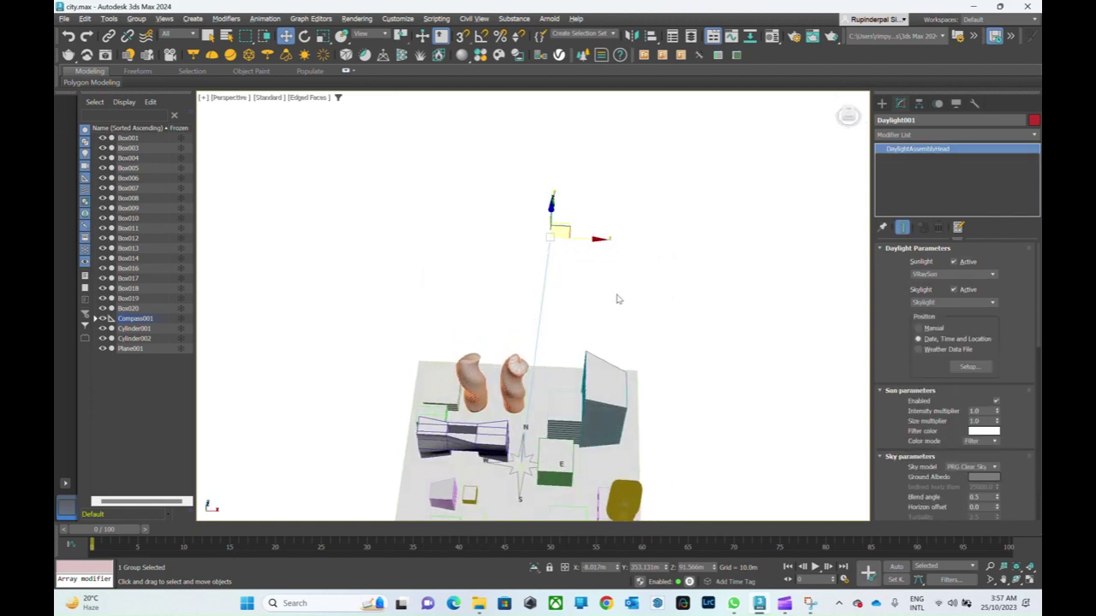
scroll(554, 278, "down", 3)
- Select Daylight001's sun and compass rose together as one sun system
scroll(556, 338, "down", 1)
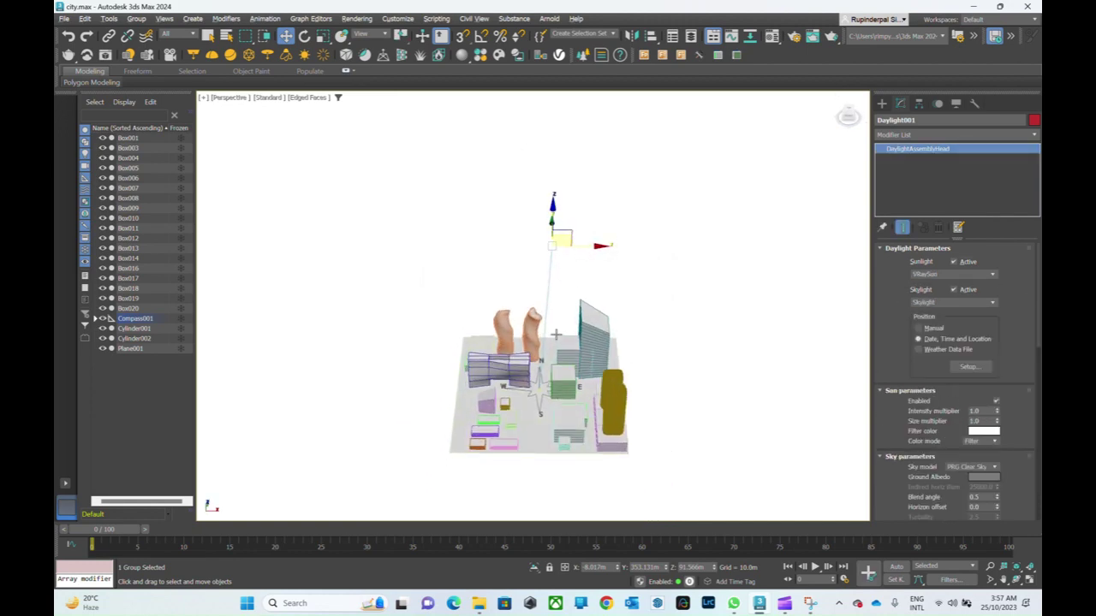
middle_click_drag(573, 299, 573, 305, "alt")
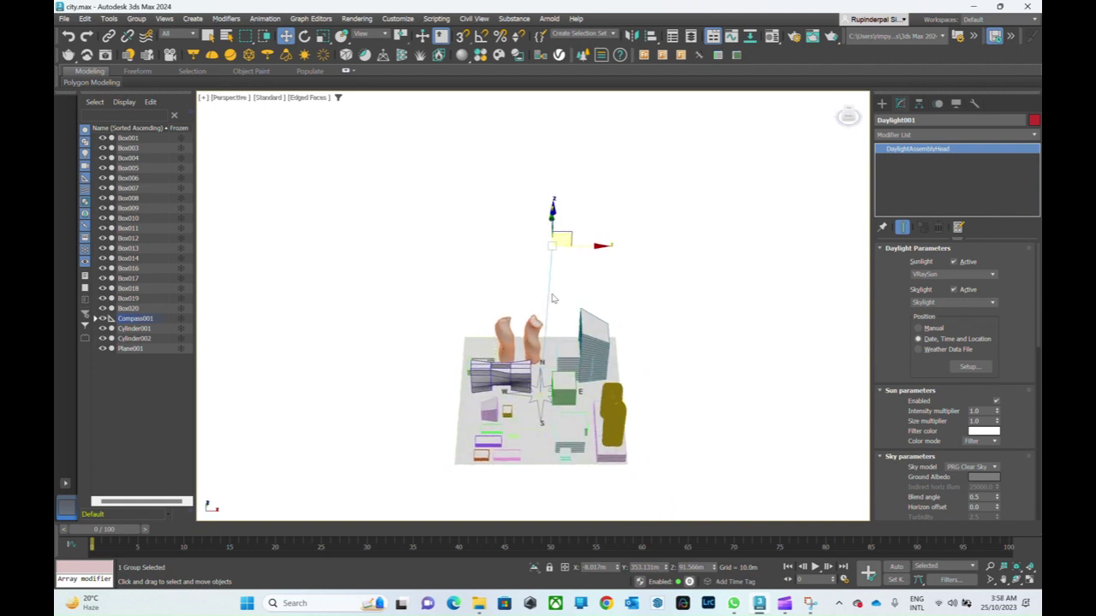
left_click(575, 268)
mouse_move(573, 268)
middle_mouse_down("alt")
mouse_move(558, 280)
mouse_move(564, 274)
middle_mouse_up("alt")
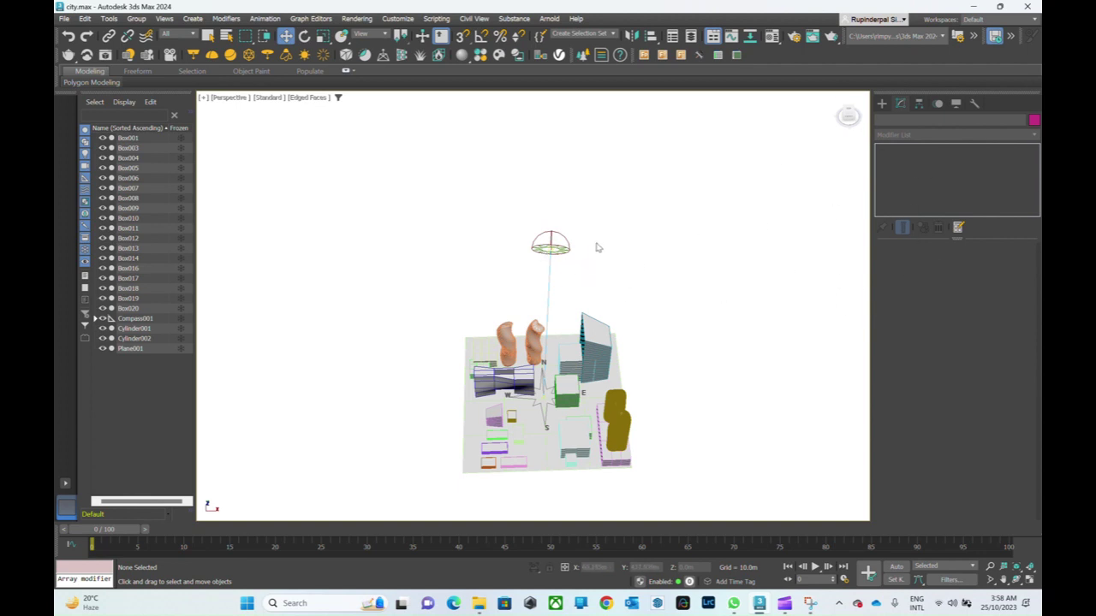
left_click_drag(589, 204, 502, 276)
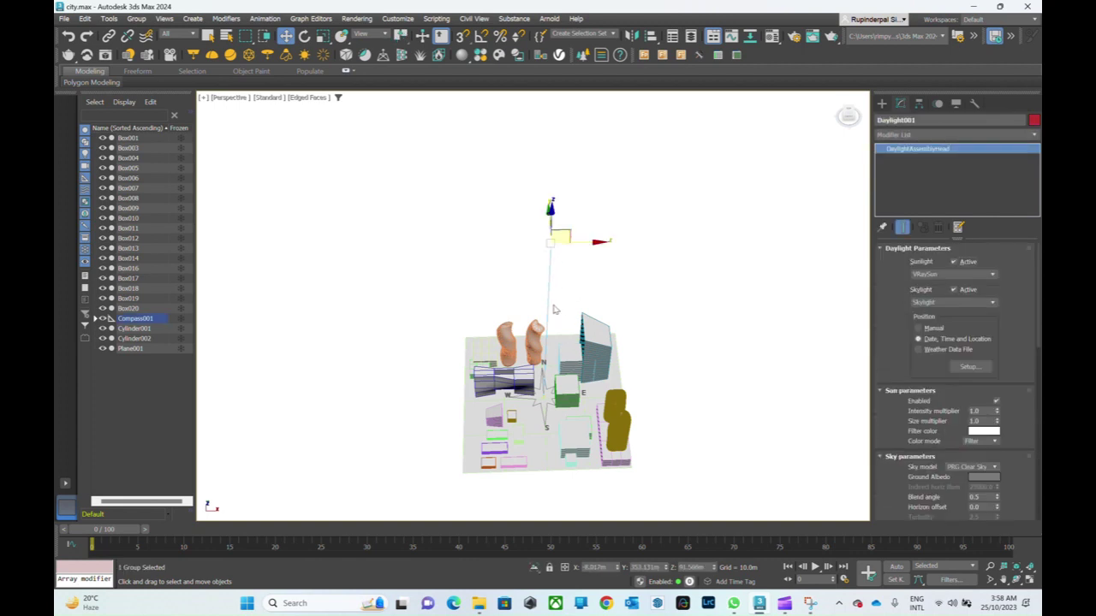
left_click(545, 414)
left_click(562, 252)
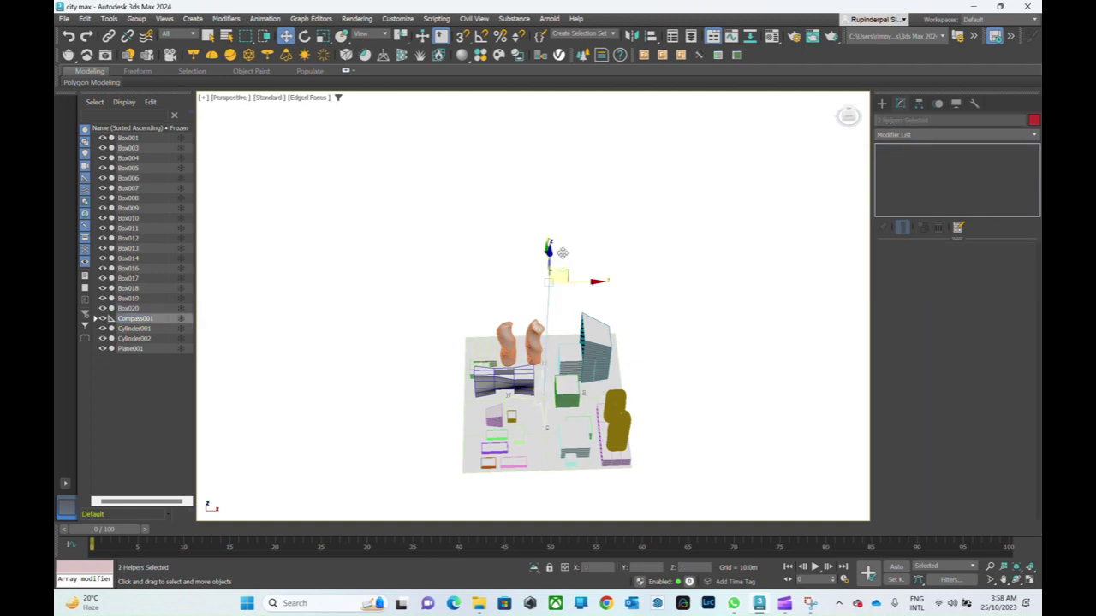
- Clone the daylight system twice as Copy, creating Compass002 and Compass003, then deselect everything
right_click(558, 254)
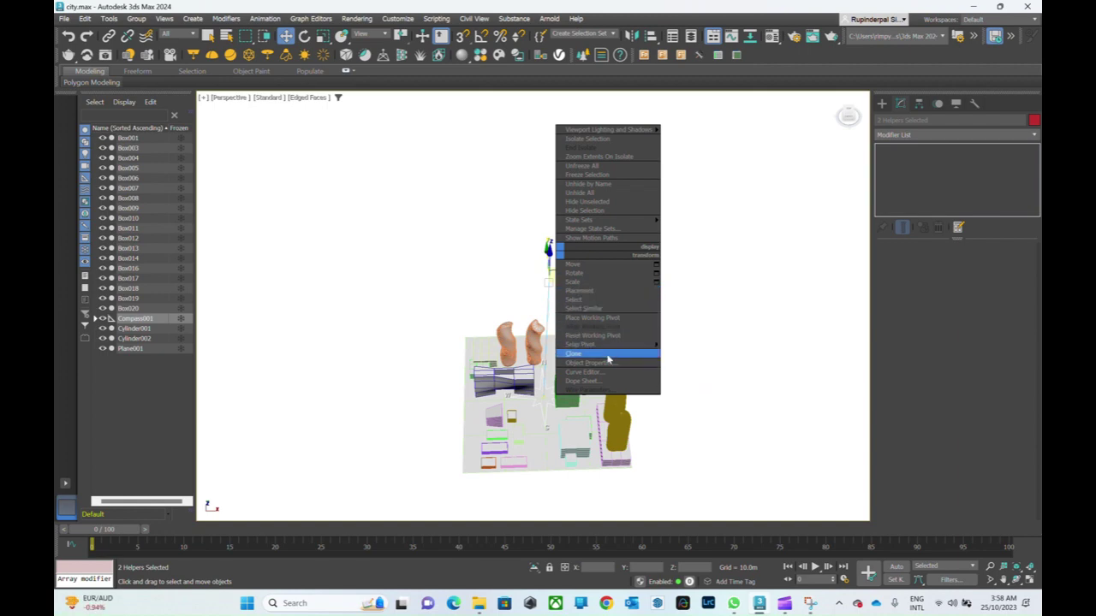
left_click(608, 354)
left_click(517, 270)
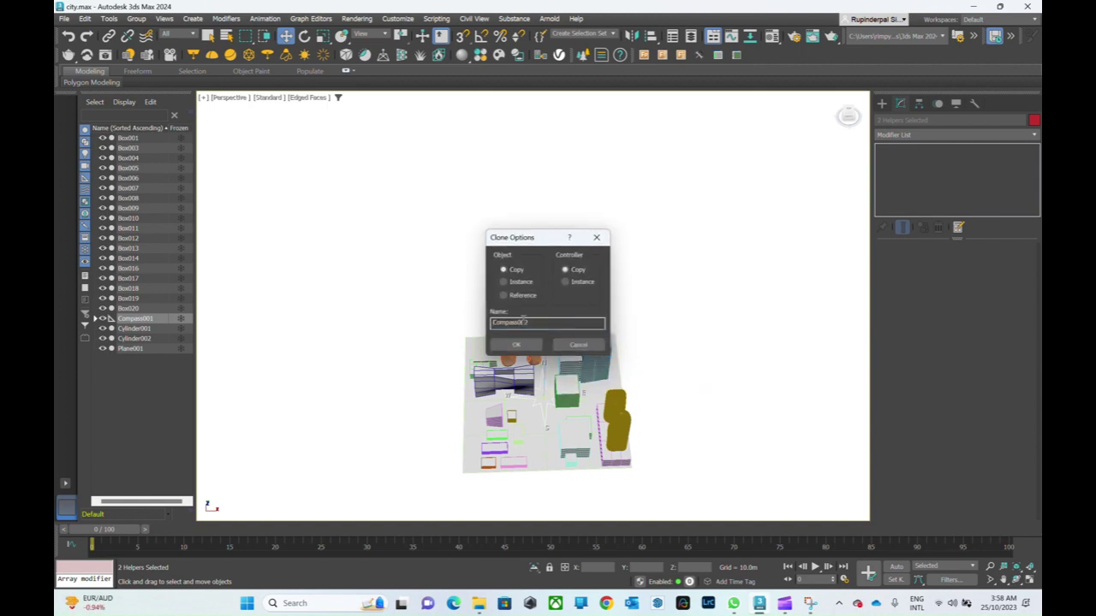
left_click(516, 345)
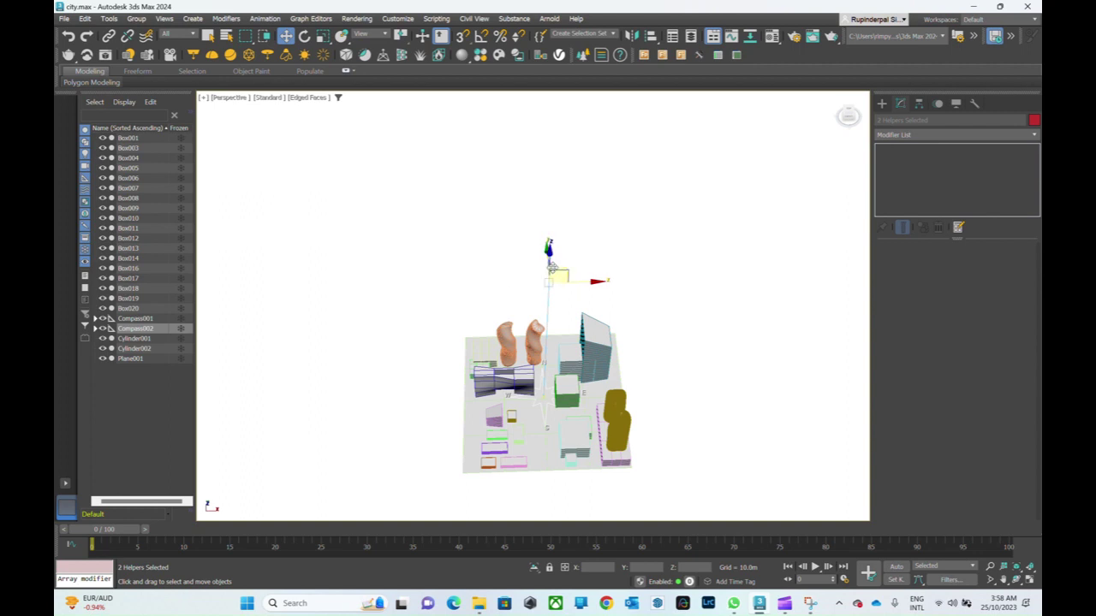
right_click(550, 265)
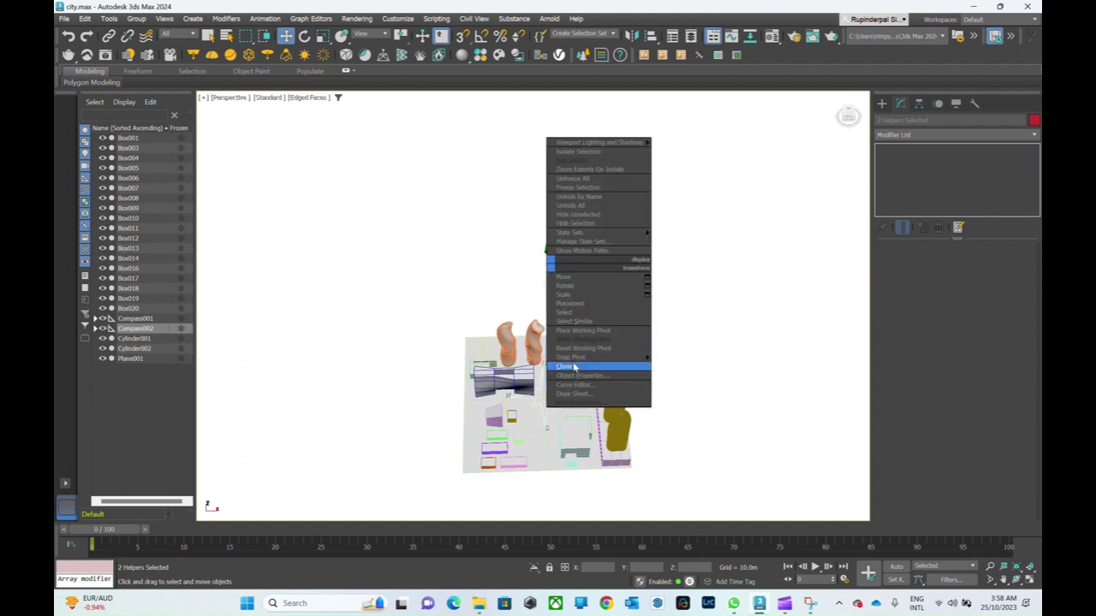
left_click(573, 366)
left_click(522, 346)
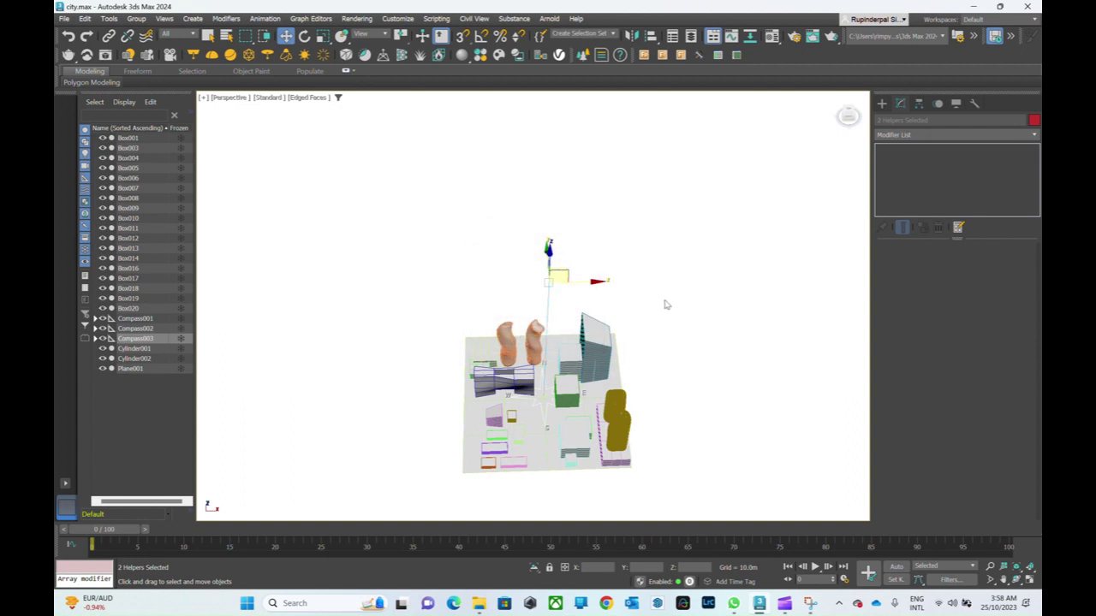
left_click(617, 261)
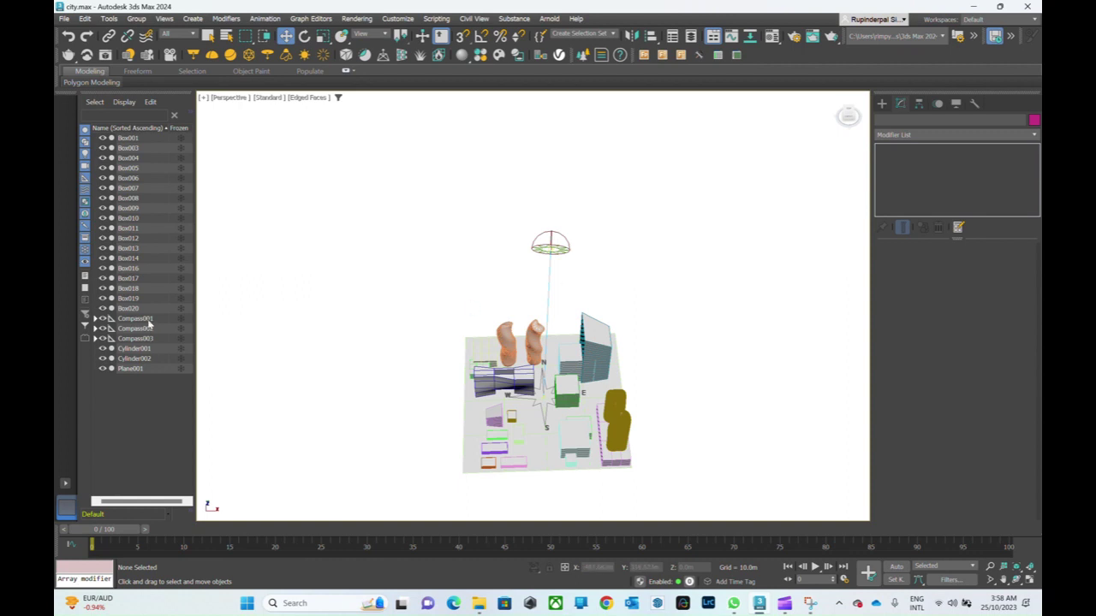
- Set Daylight002's sun intensity multiplier to 0.333
left_click(565, 247)
scroll(989, 366, "down", 1)
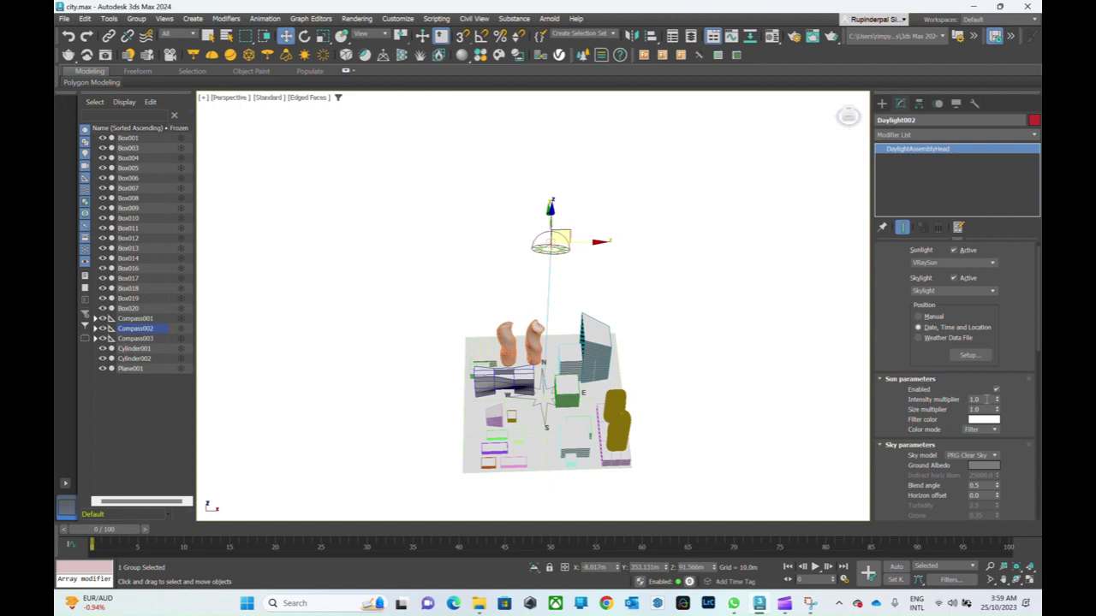
double_click(986, 398)
left_click(132, 339)
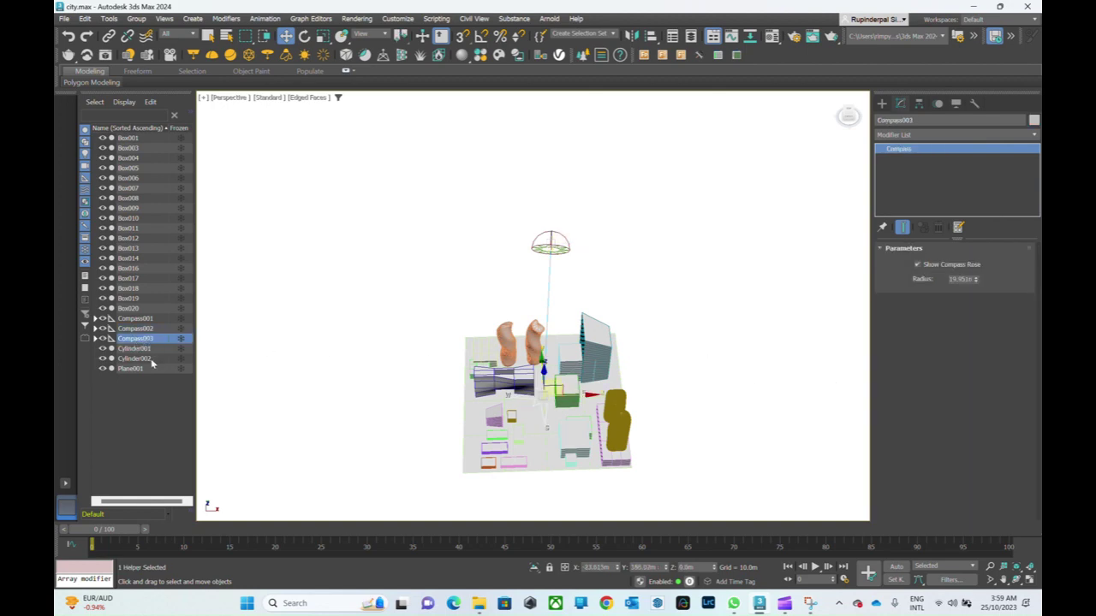
left_click(565, 254)
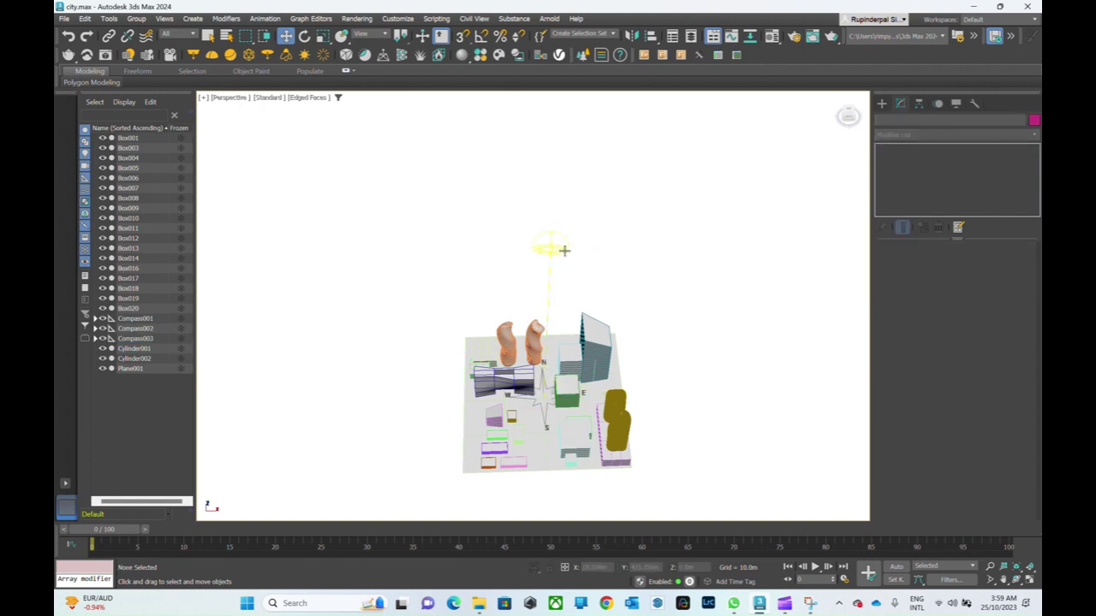
left_click(552, 252)
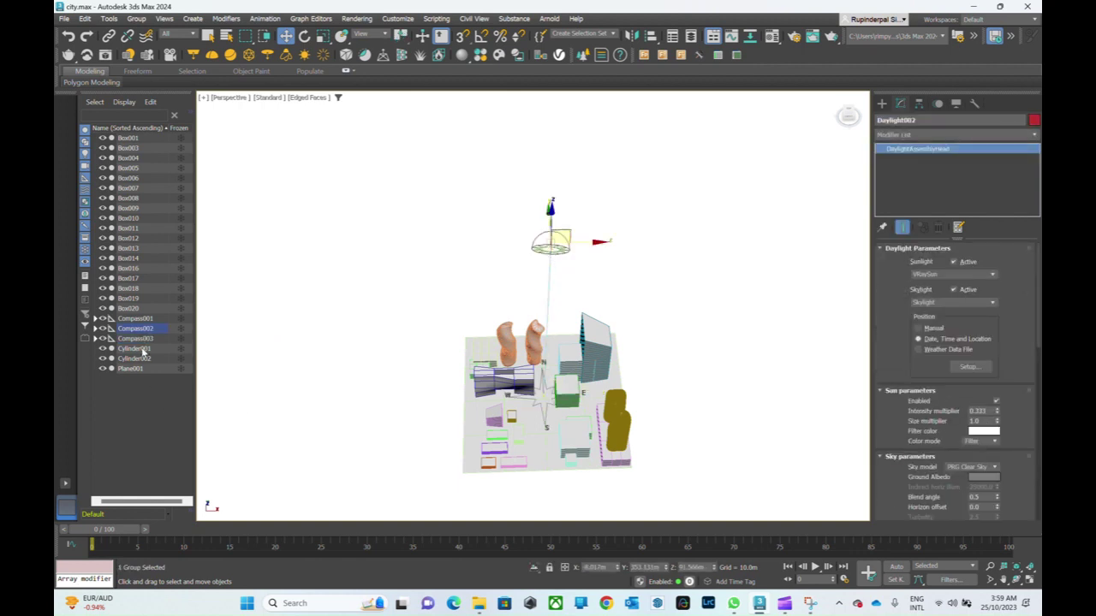
- From the Scene Explorer, set the sun intensity multiplier of Daylight003 and Daylight001 to 0.333
left_click(96, 329)
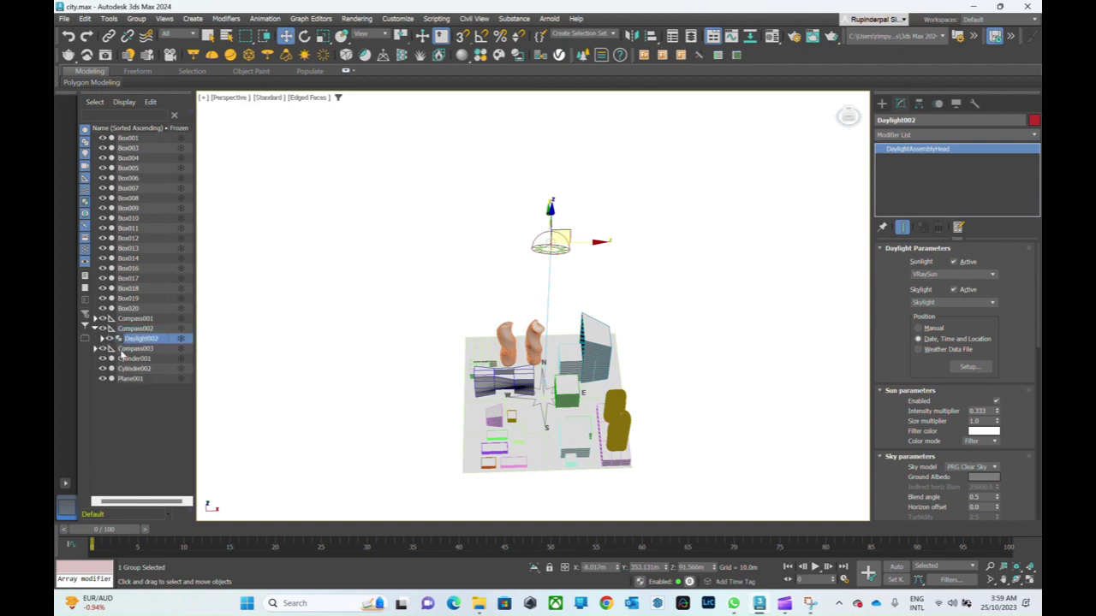
left_click(95, 349)
left_click(138, 359)
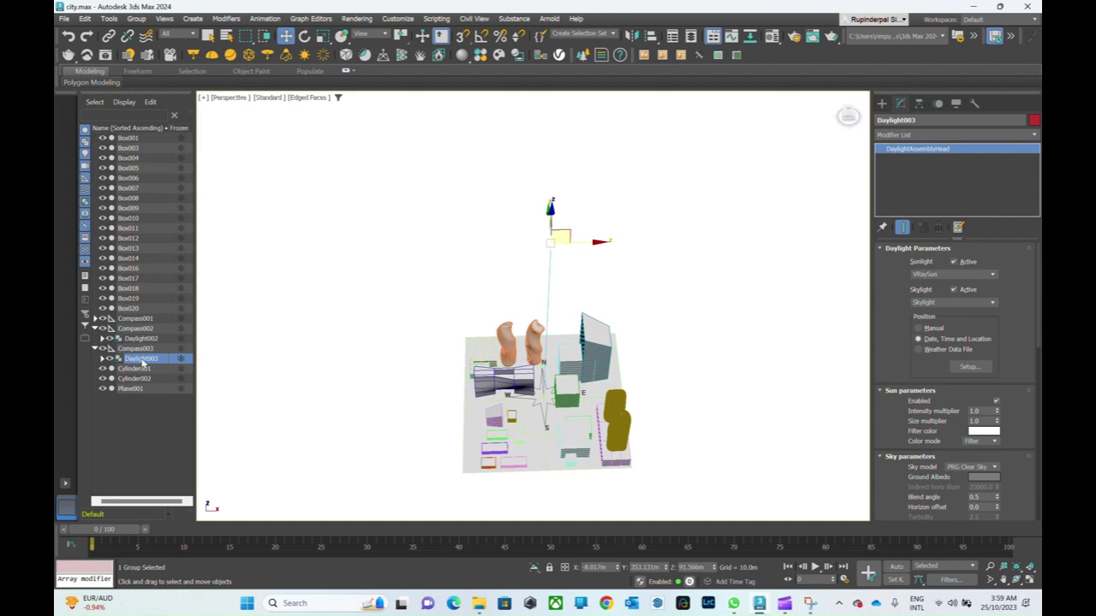
left_click(985, 412)
left_click(95, 318)
left_click(140, 329)
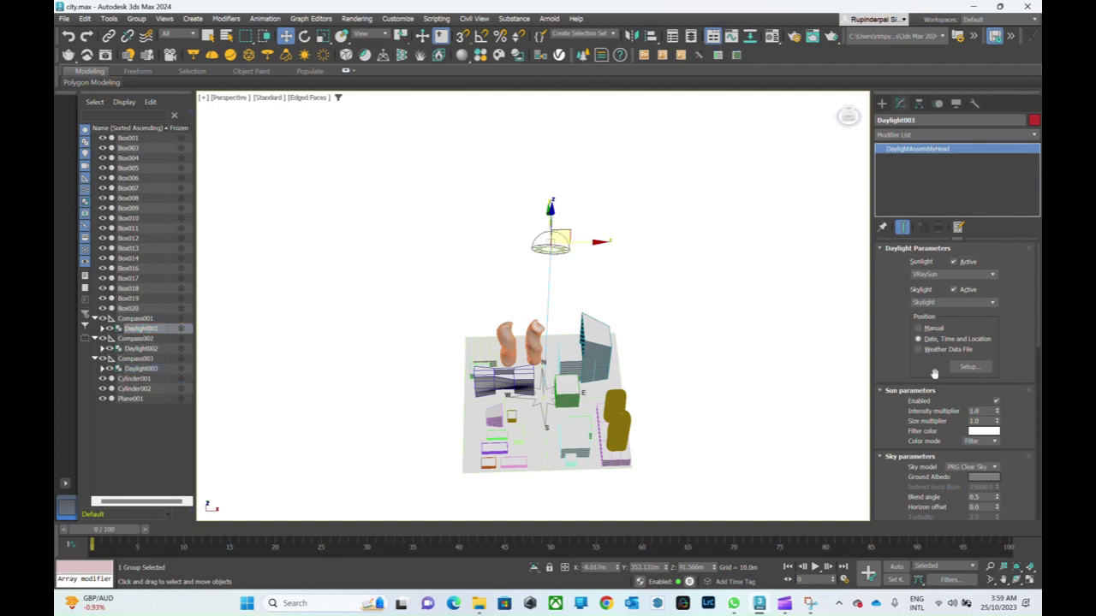
left_click(986, 410)
left_click(726, 295)
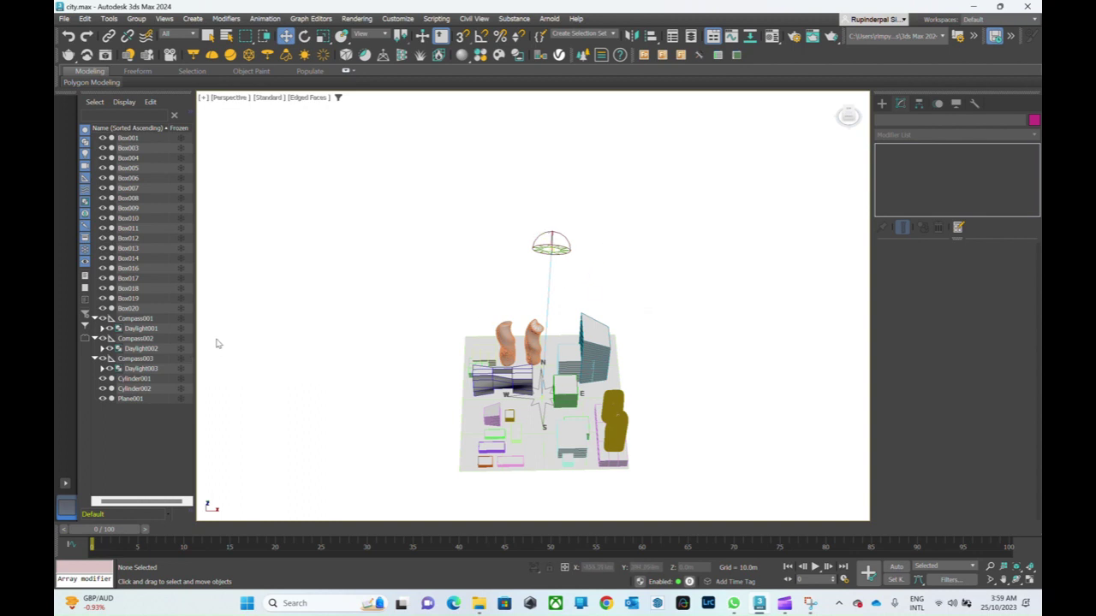
- Set Daylight001's sun hour to 10 in the Motion panel
left_click(142, 329)
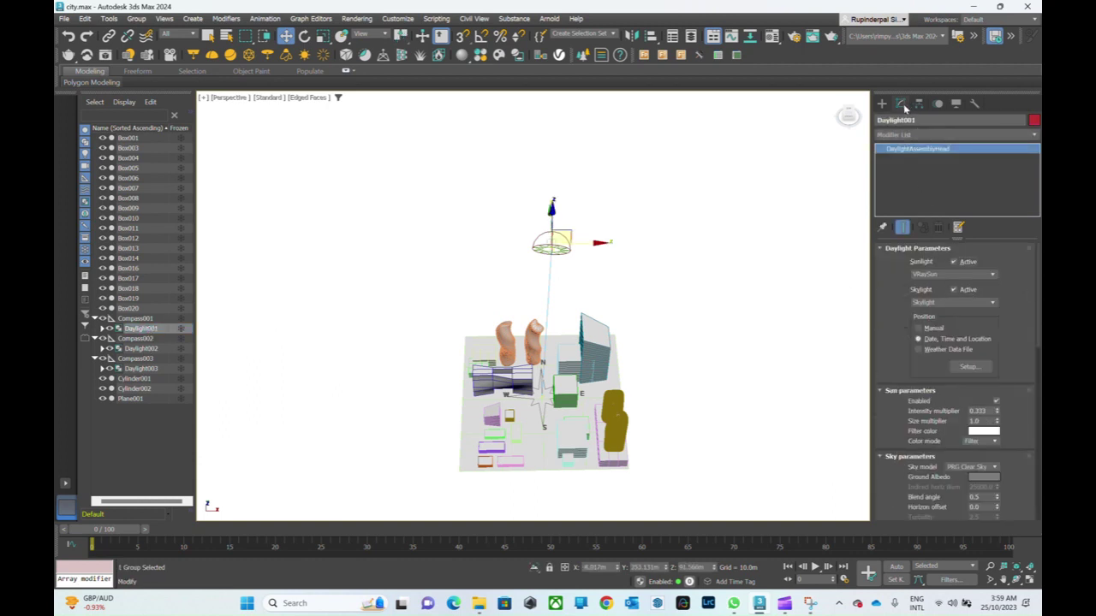
left_click(973, 368)
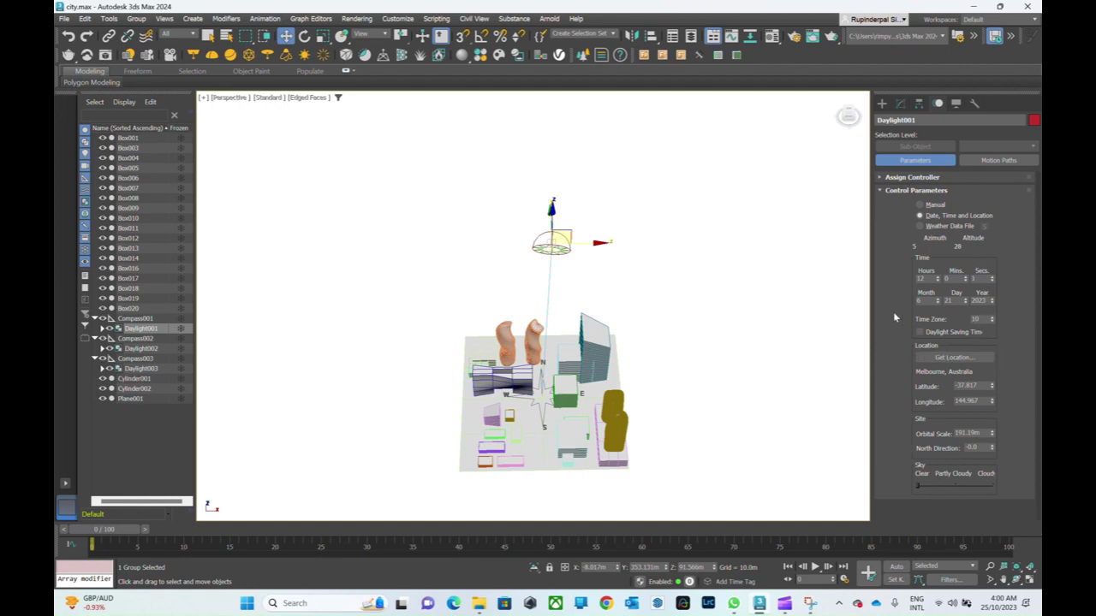
left_click(937, 281)
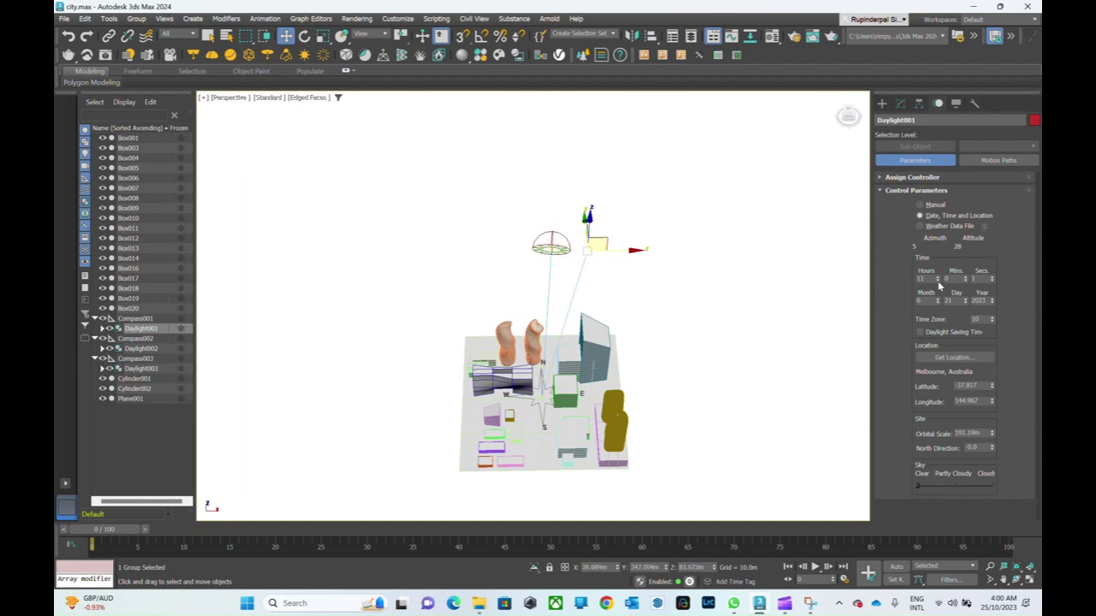
left_click(937, 280)
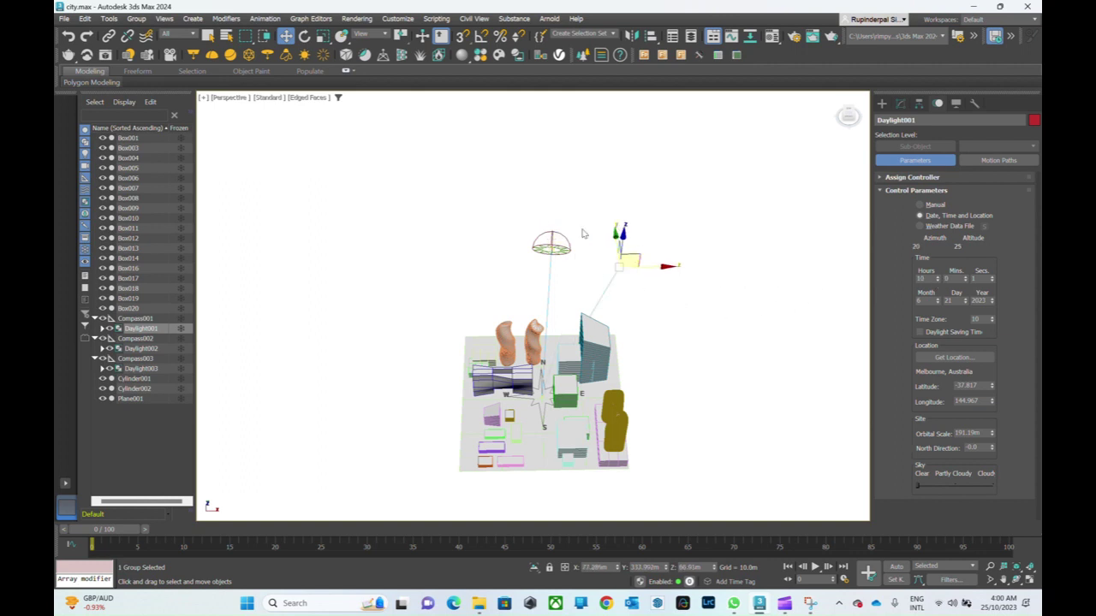
left_click(610, 207)
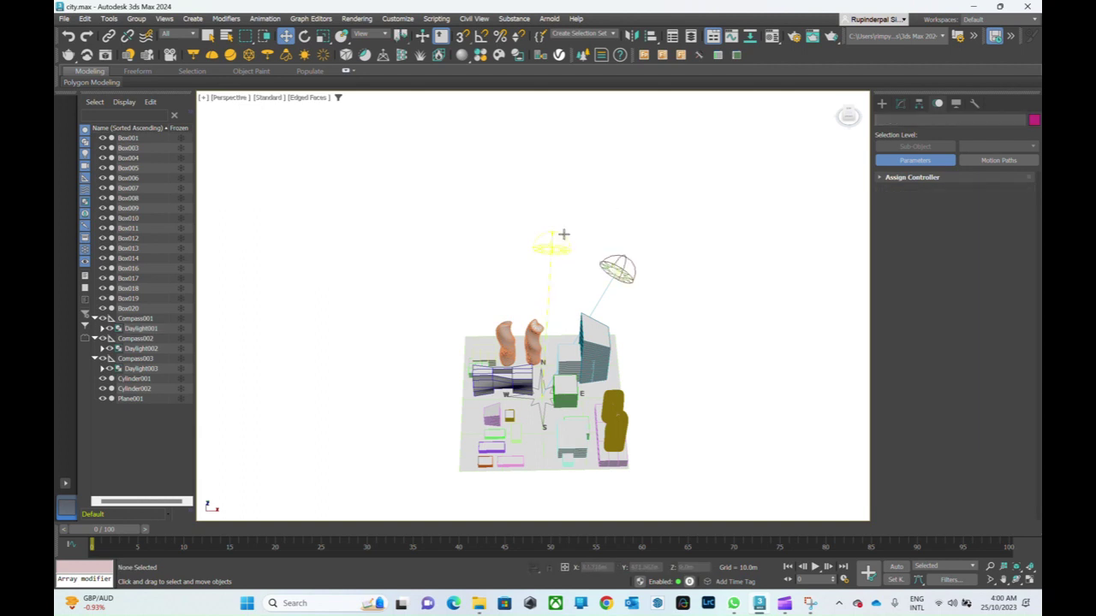
- Raise Daylight003's sun hour to 15
left_click(563, 236)
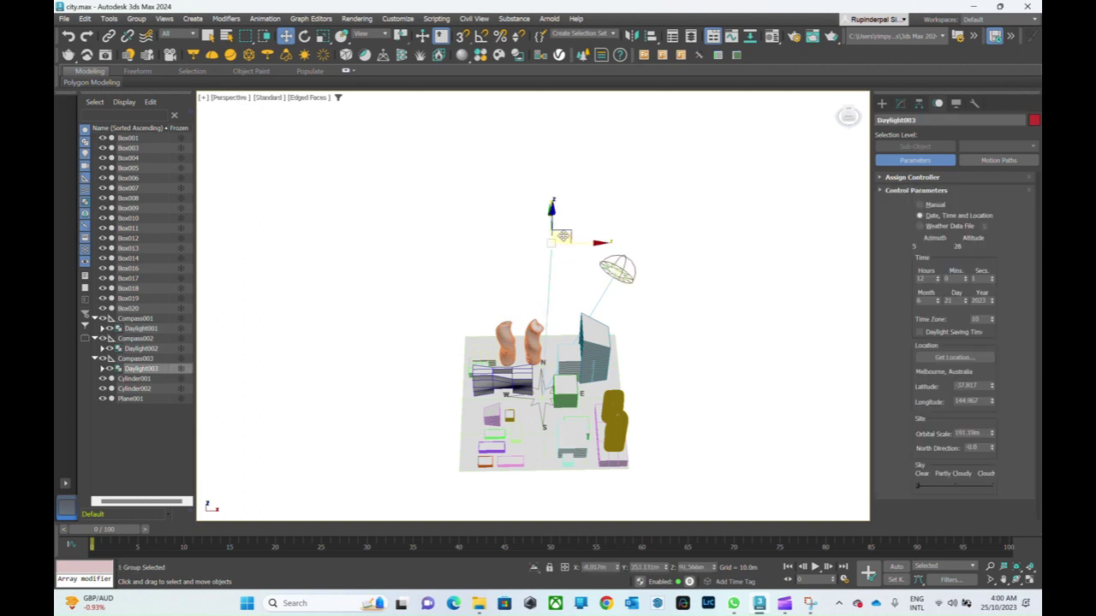
left_click(936, 276)
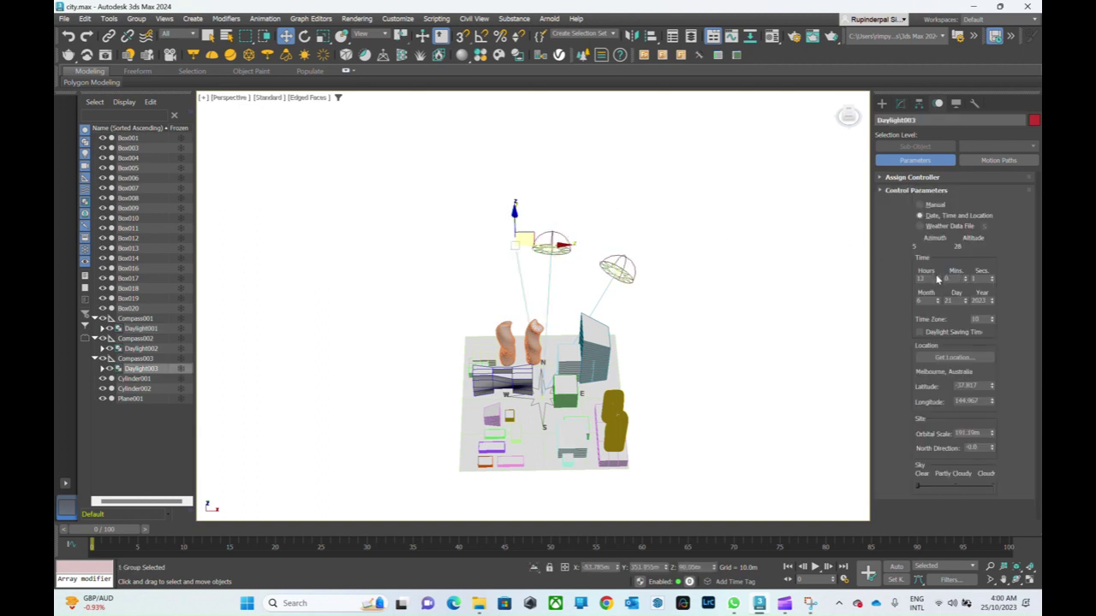
left_click(937, 276)
left_click(937, 277)
left_click(704, 281)
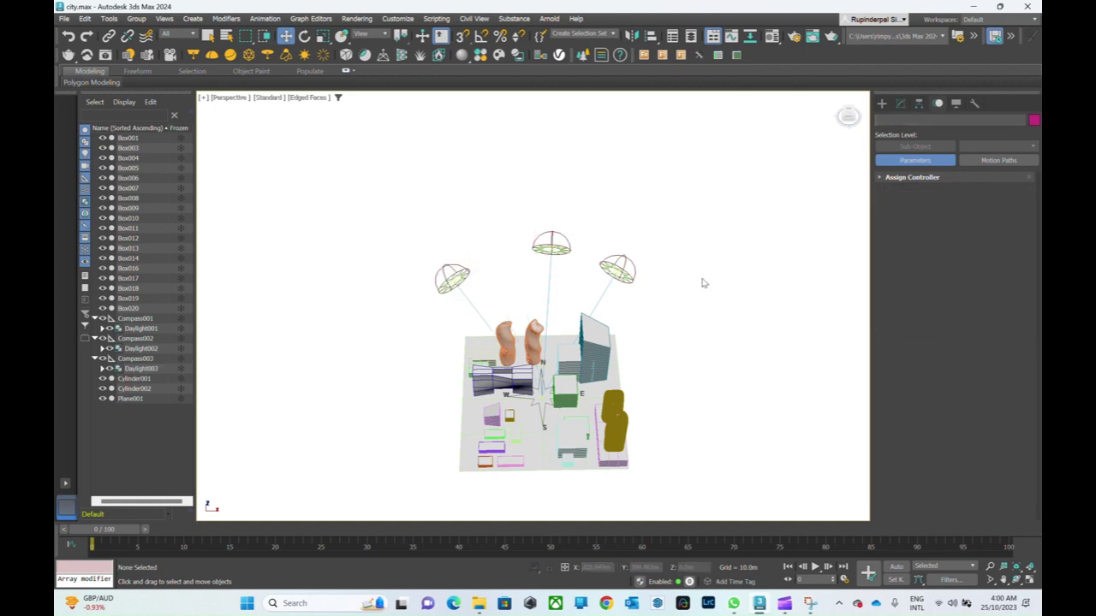
middle_click_drag(677, 306, 684, 336, "alt")
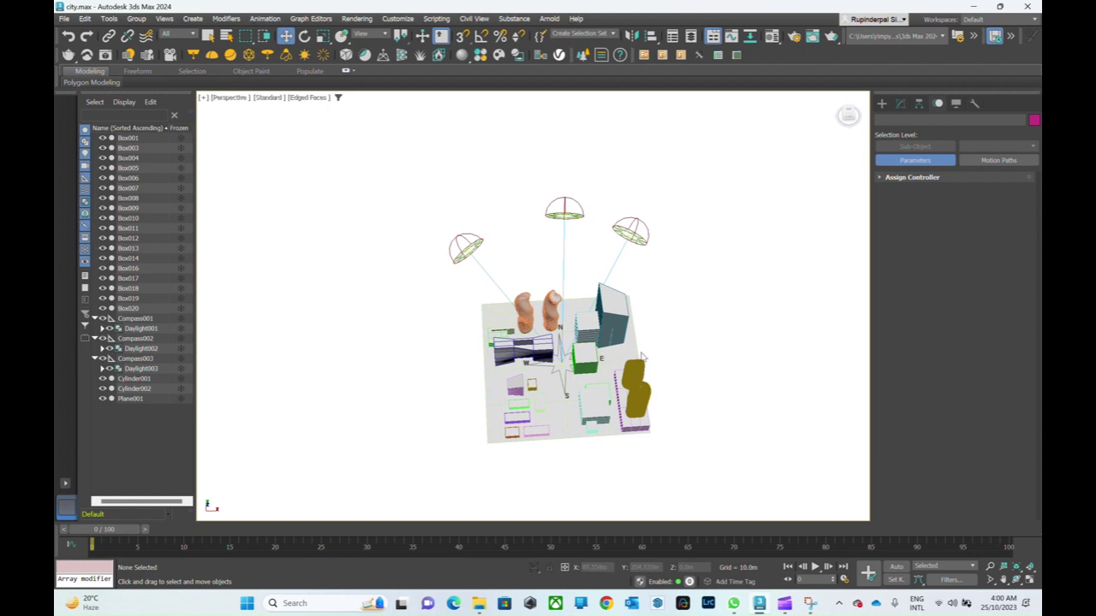
middle_click_drag(609, 432, 626, 334, "alt")
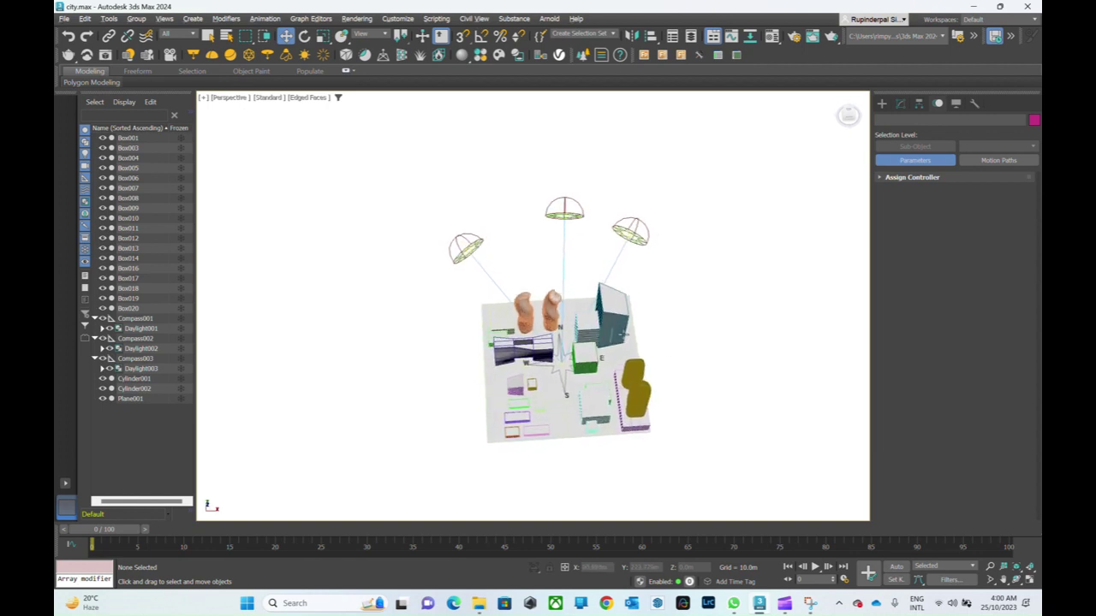
- Switch the perspective viewport from Standard to High Quality shading and orbit around the shadowed city block
left_click(268, 98)
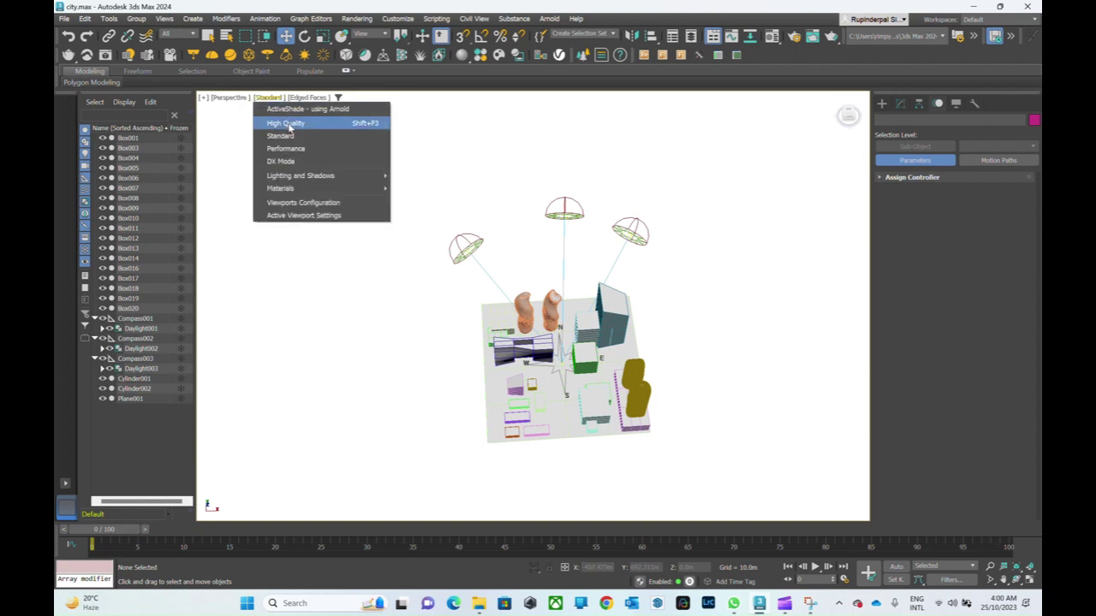
left_click(291, 125)
mouse_move(648, 320)
middle_mouse_down("alt")
mouse_move(633, 315)
mouse_move(642, 320)
middle_mouse_up("alt")
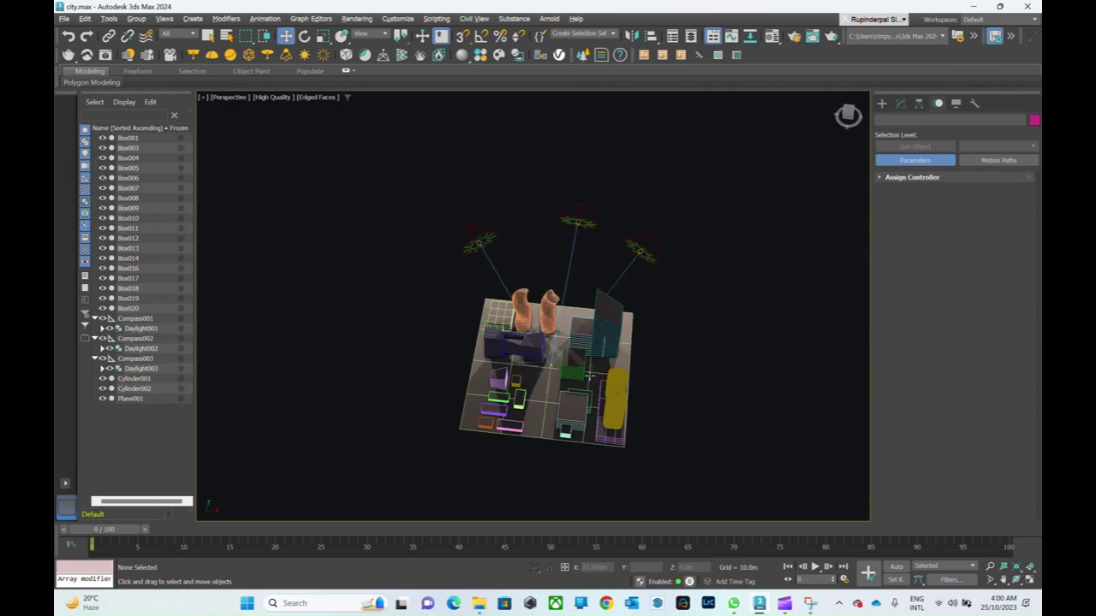
scroll(589, 375, "up", 5)
middle_click_drag(589, 375, 546, 293, "alt")
scroll(552, 295, "down", 4)
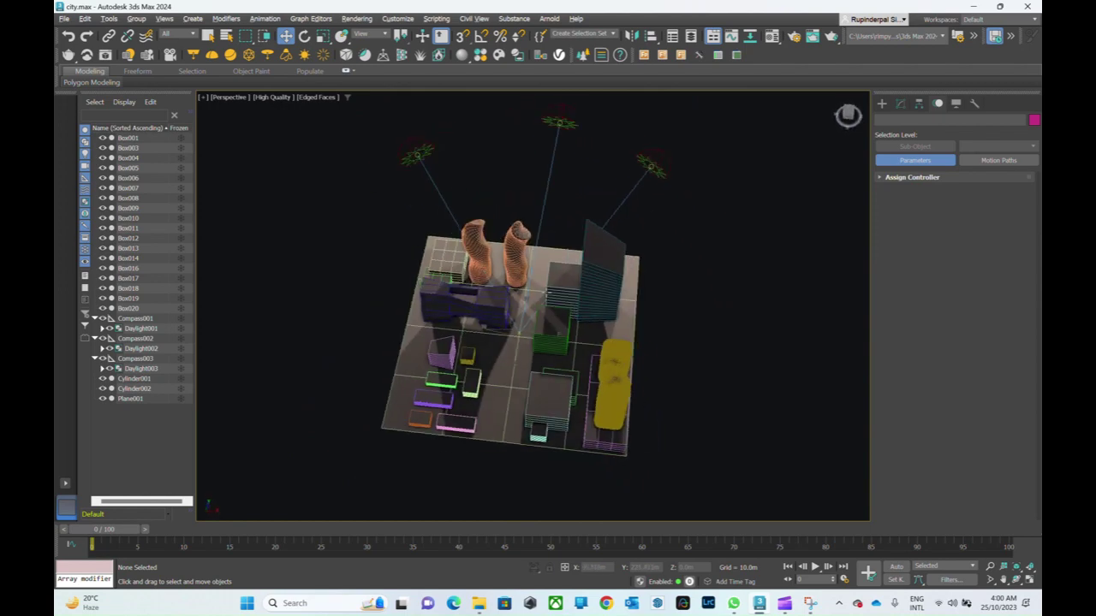
middle_click_drag(665, 299, 618, 296, "alt")
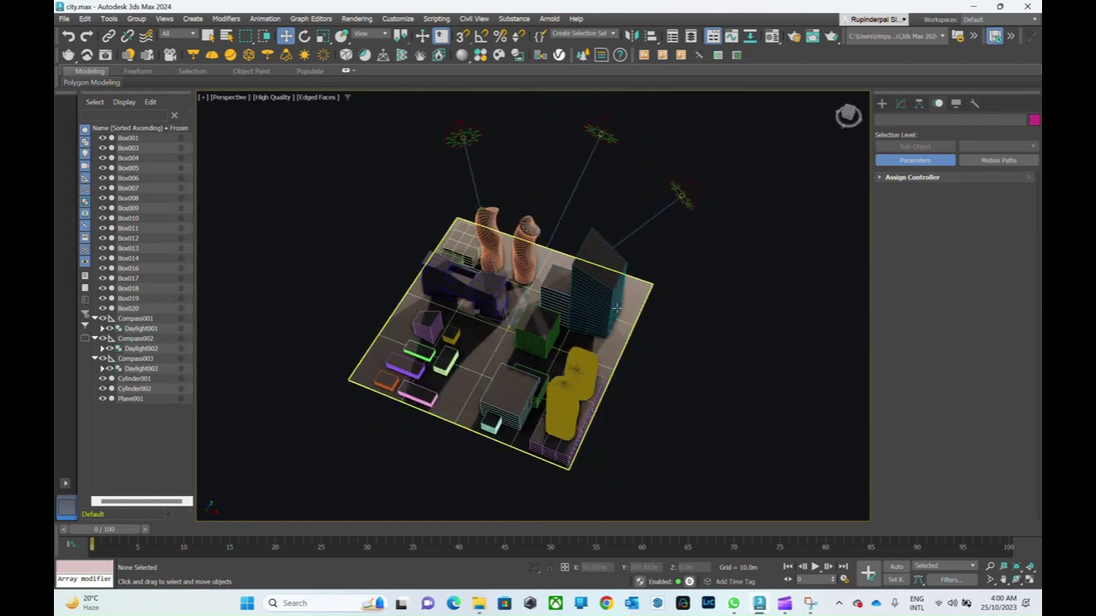
- Open Render Setup and confirm V-Ray GPU 6 Update 1.2 as the renderer
left_click(794, 37)
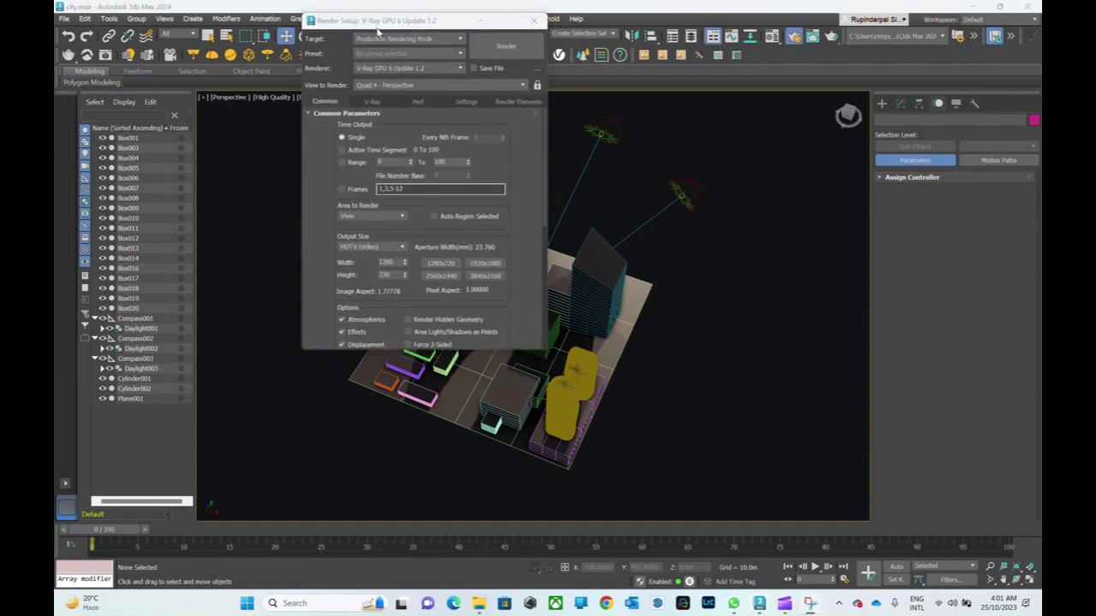
left_click(429, 69)
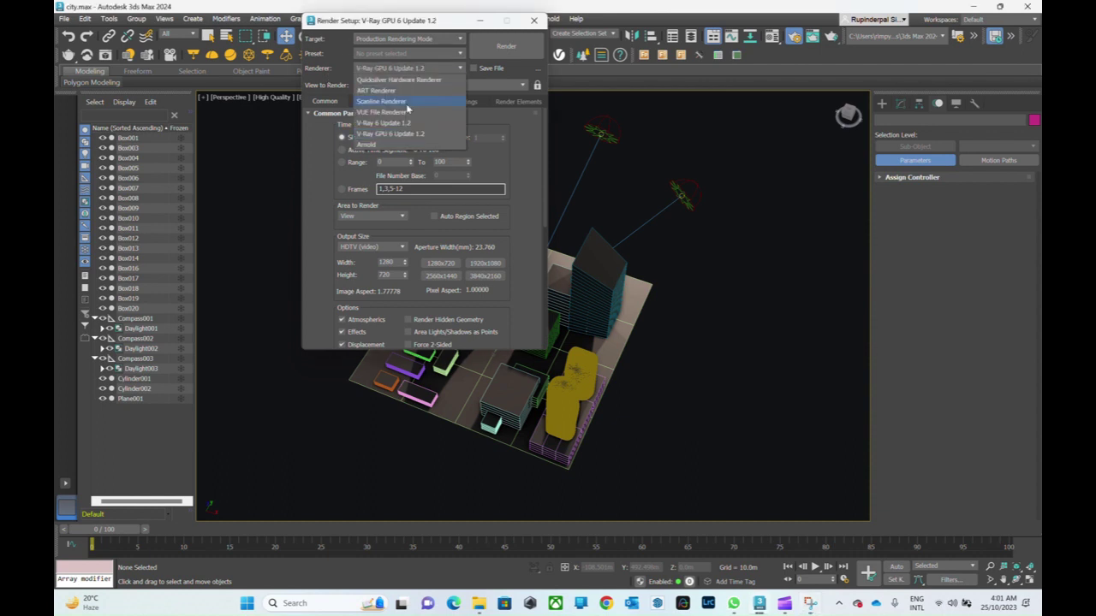
left_click(503, 54)
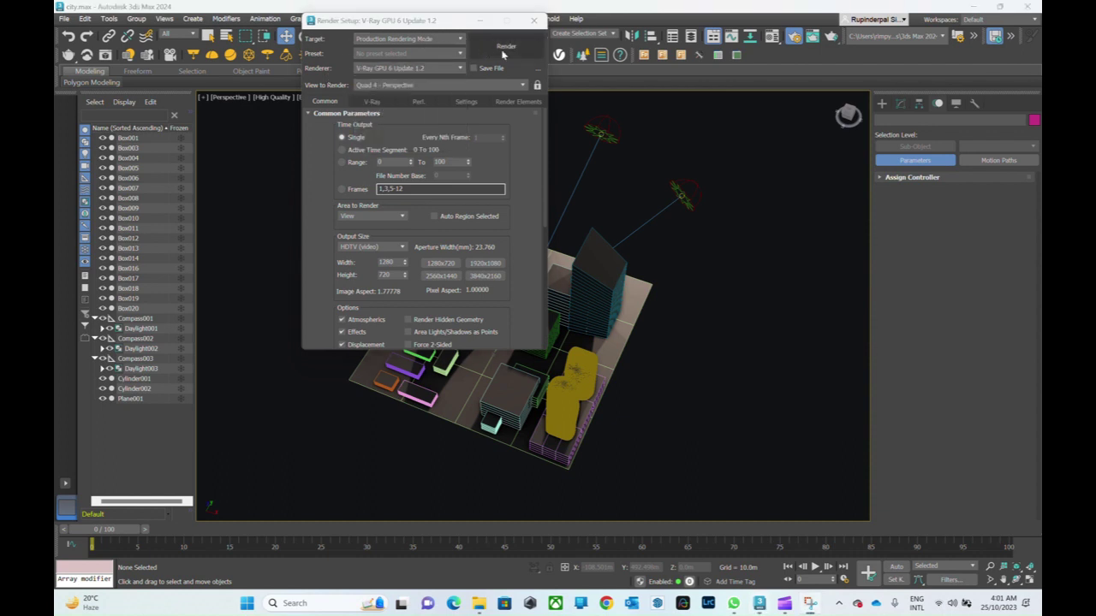